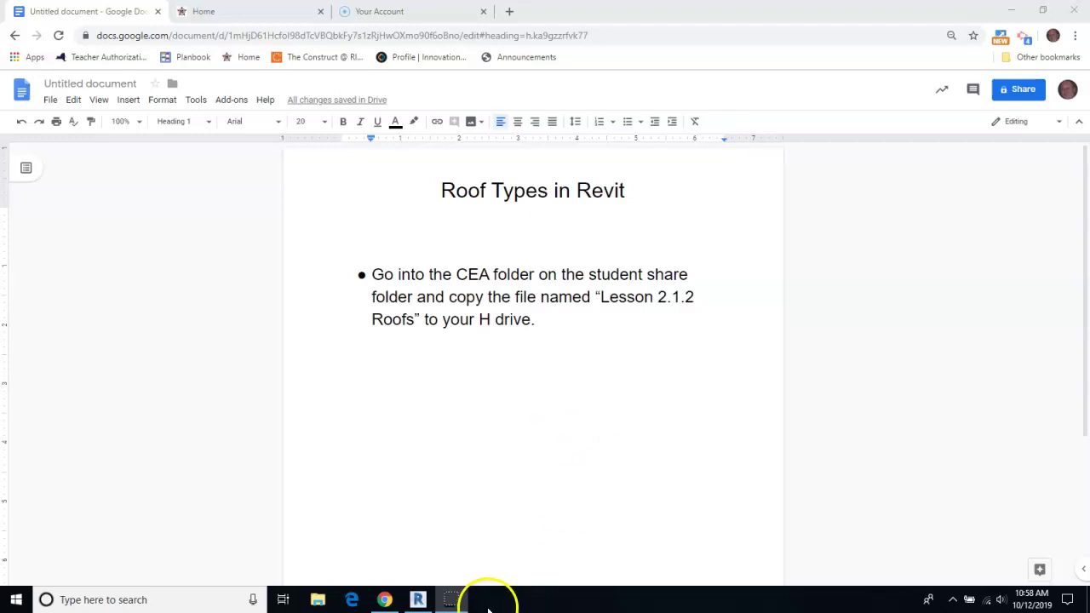
Switch to Revit, review the sheds in the Floor plan, then return to the default 3D view
left_click(418, 600)
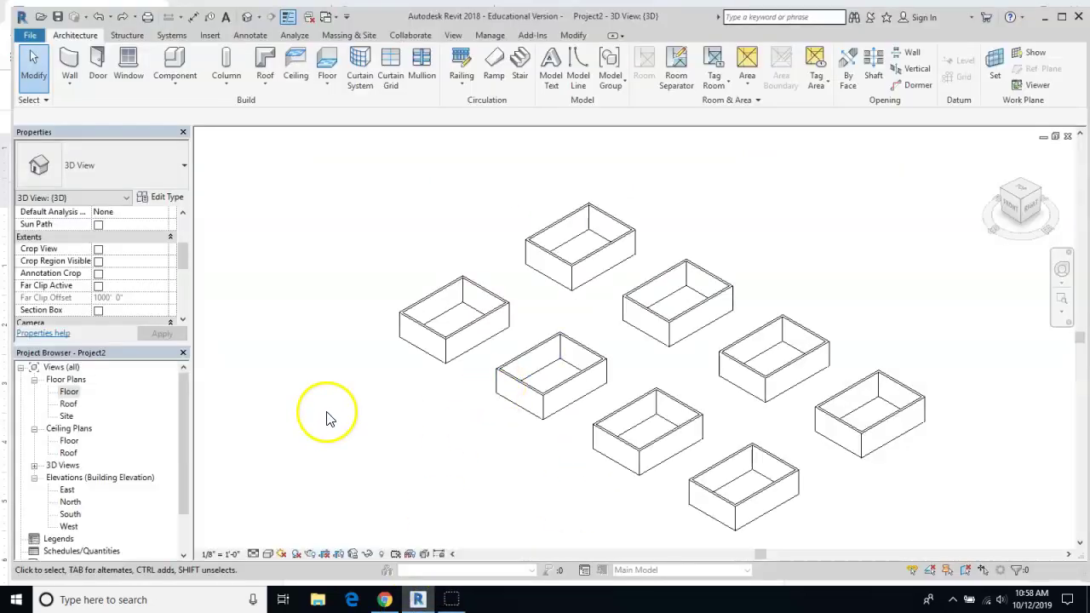
double_click(72, 392)
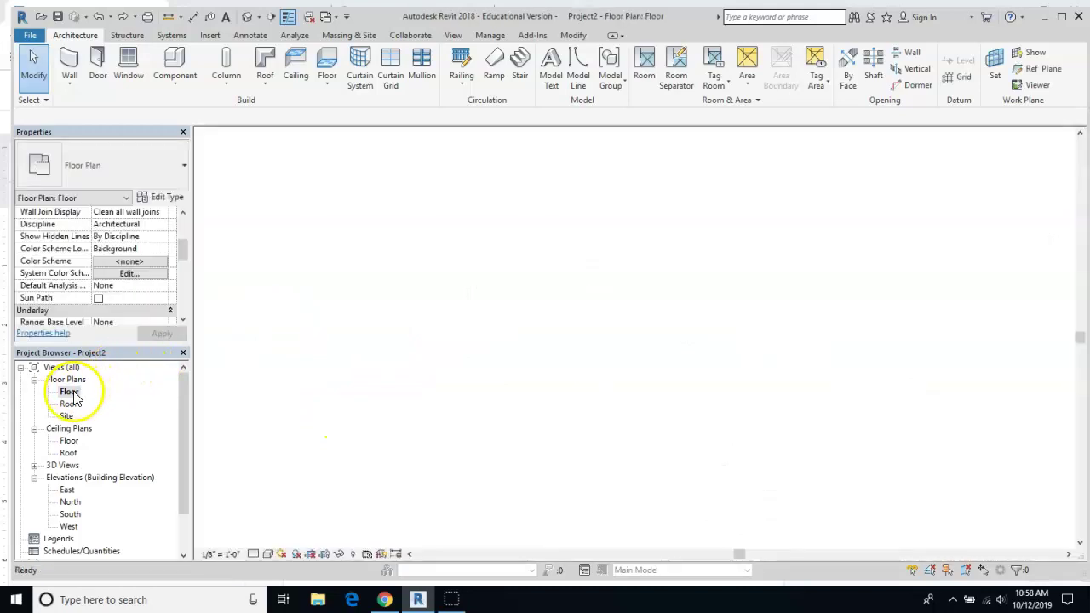
scroll(787, 273, "down", 5)
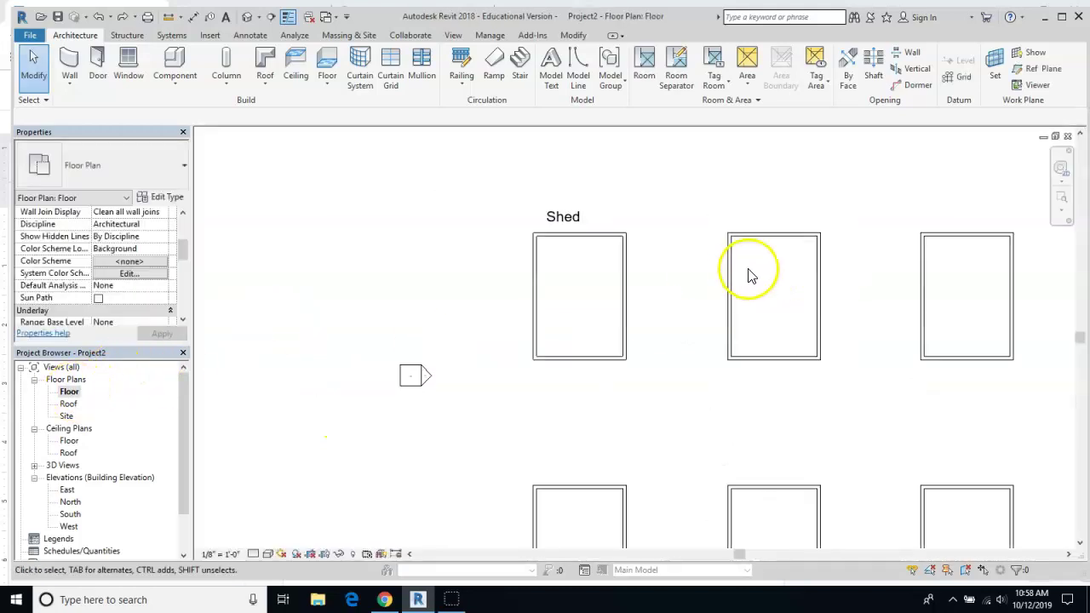
middle_click_drag(876, 311, 732, 270)
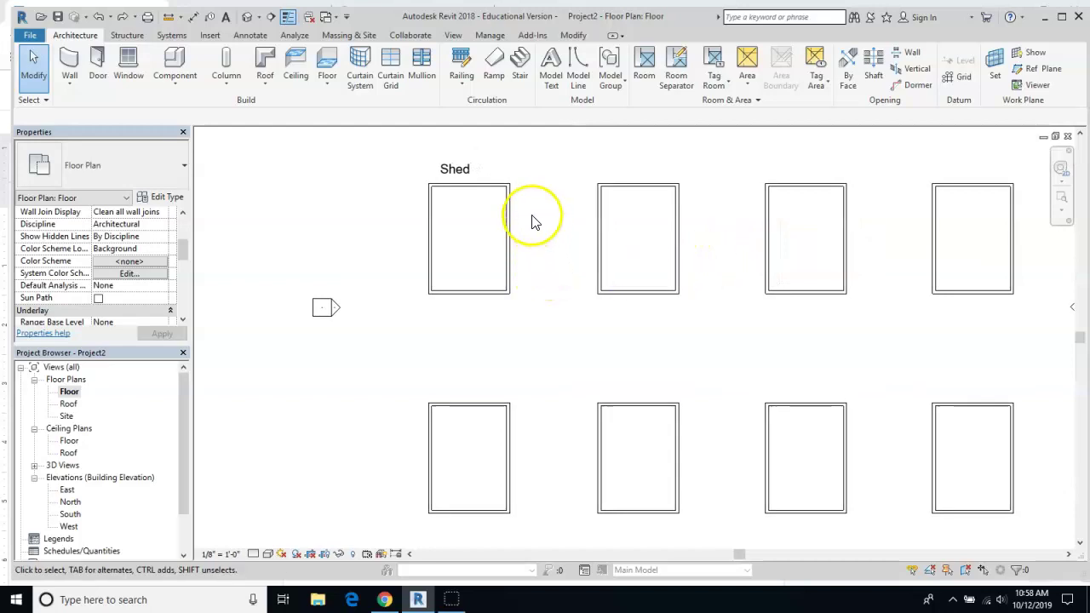
left_click(249, 35)
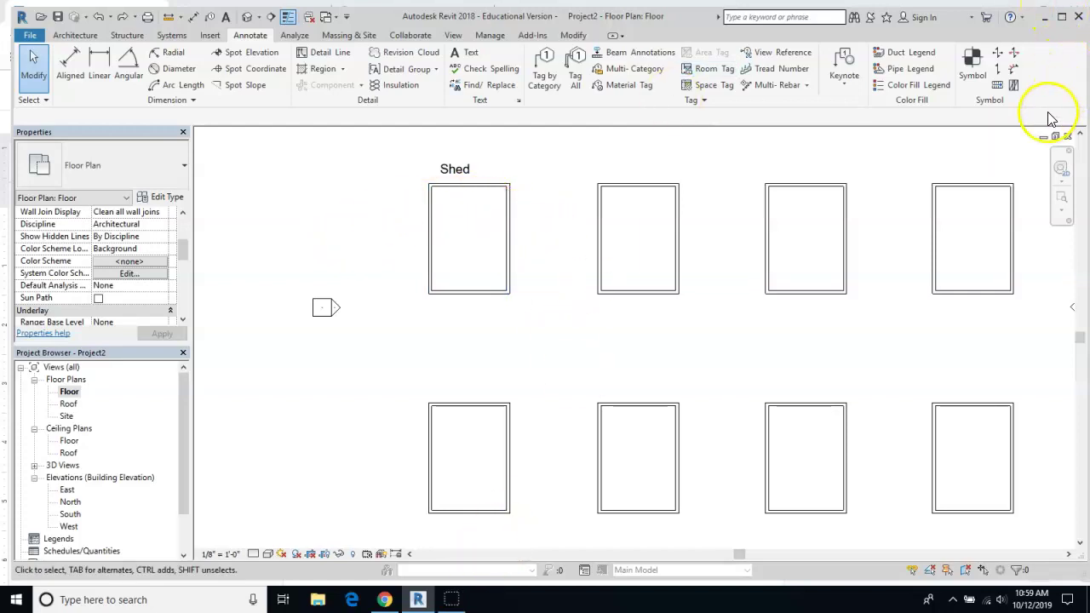
left_click(247, 16)
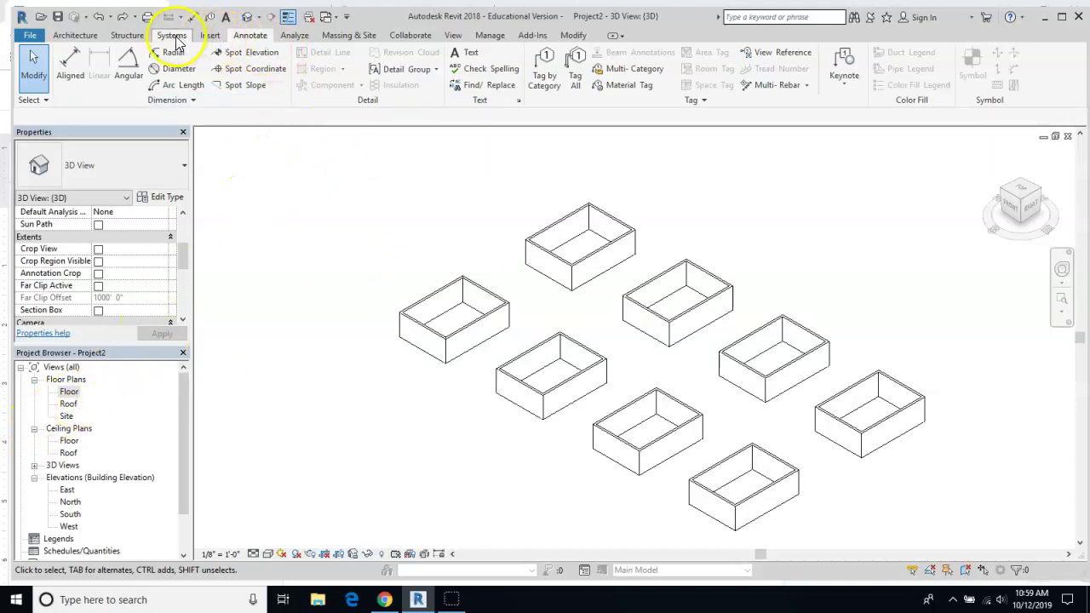
Start a Roof by Footprint from the Architecture tab's Roof dropdown
left_click(78, 36)
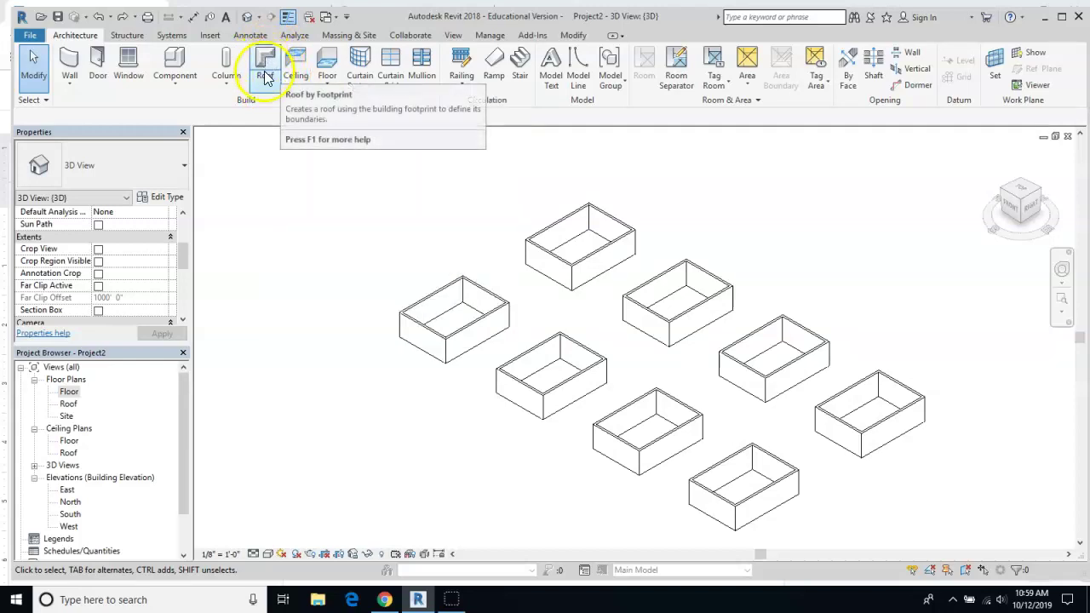
left_click(265, 82)
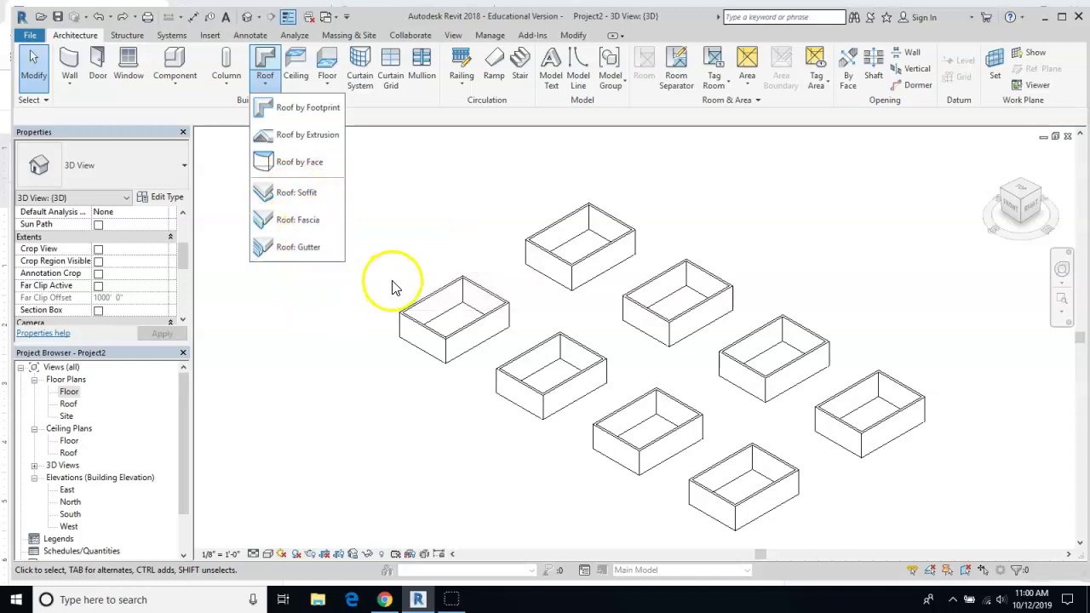
left_click(339, 143)
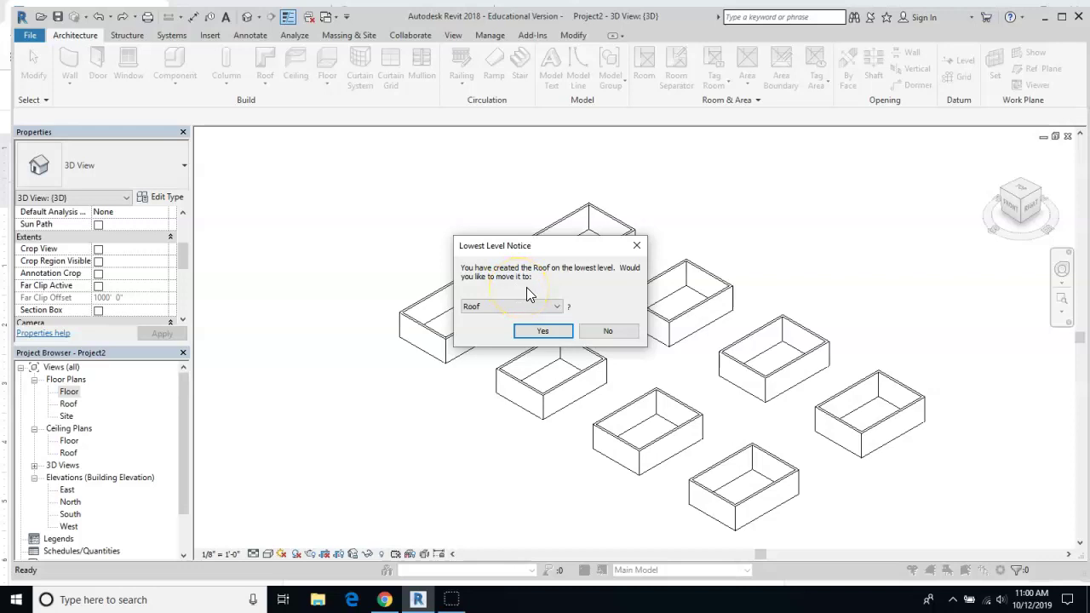
Place the roof on the Roof level and zoom into a top view of the first shed
left_click(477, 314)
left_click(538, 330)
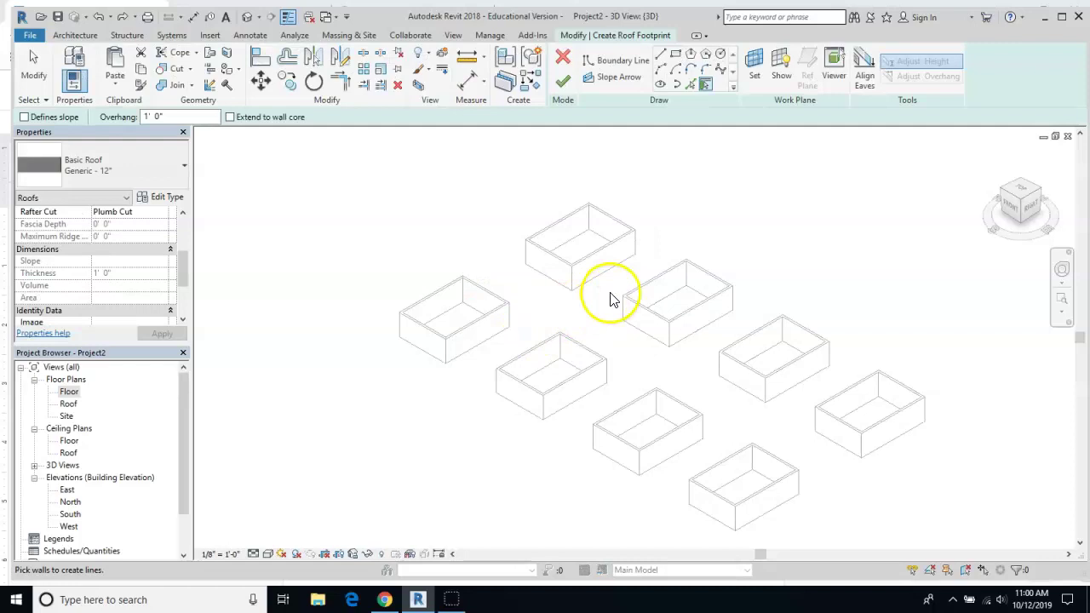
left_click(1019, 188)
scroll(508, 317, "up", 5)
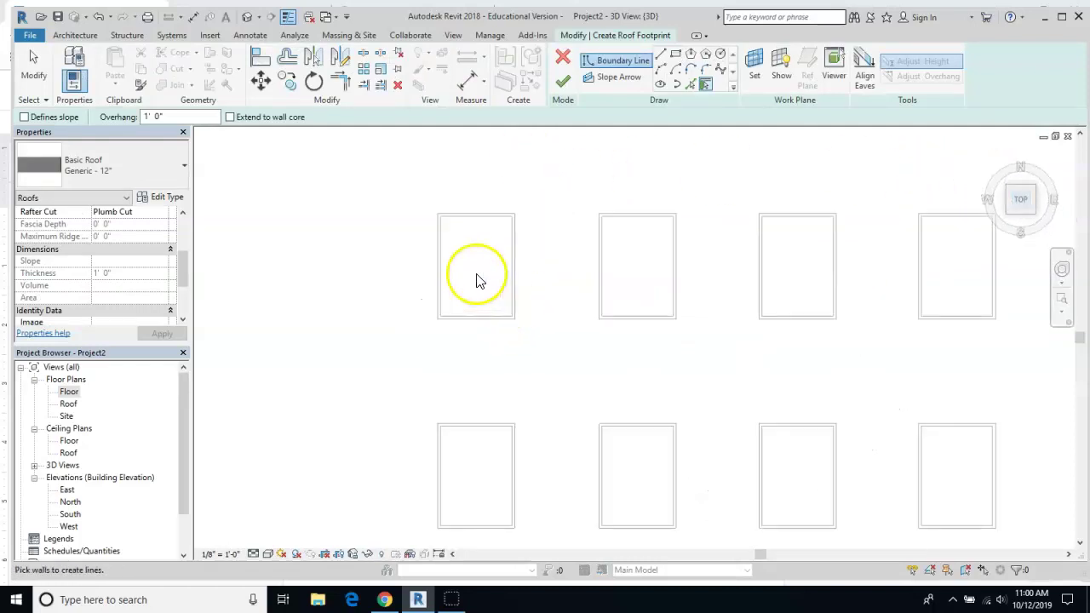
scroll(473, 294, "up", 3)
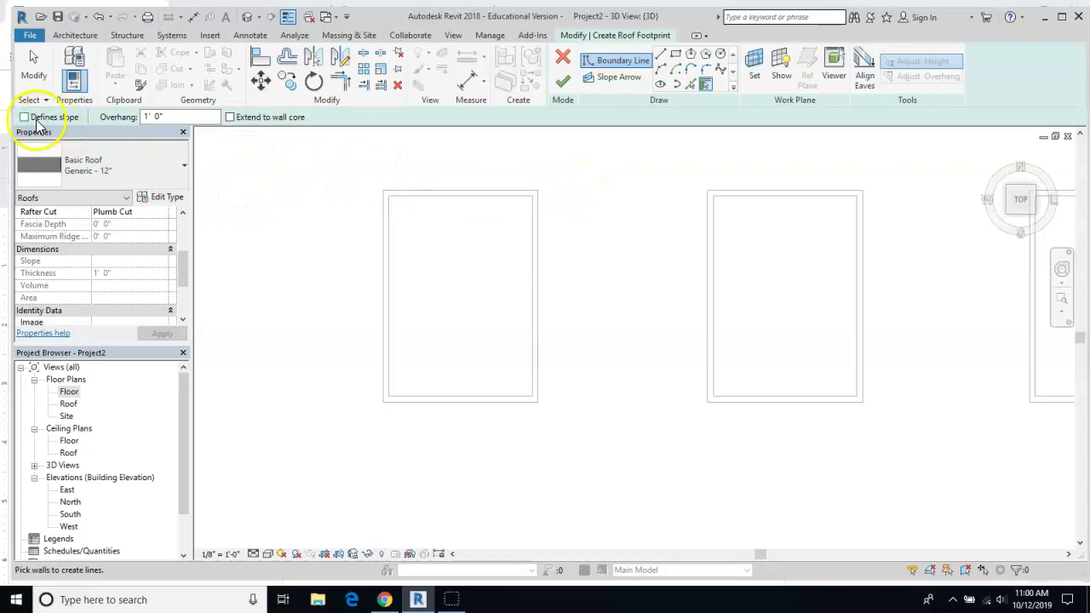
Make the shed's right wall the slope-defining roof edge, on the wall's outer face
left_click(25, 118)
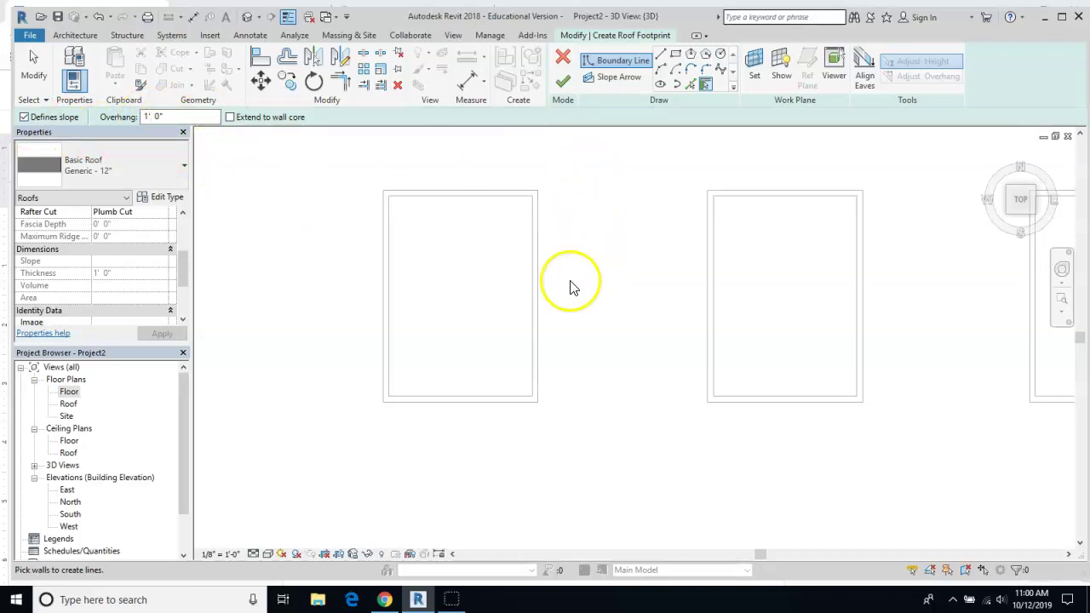
left_click(541, 299)
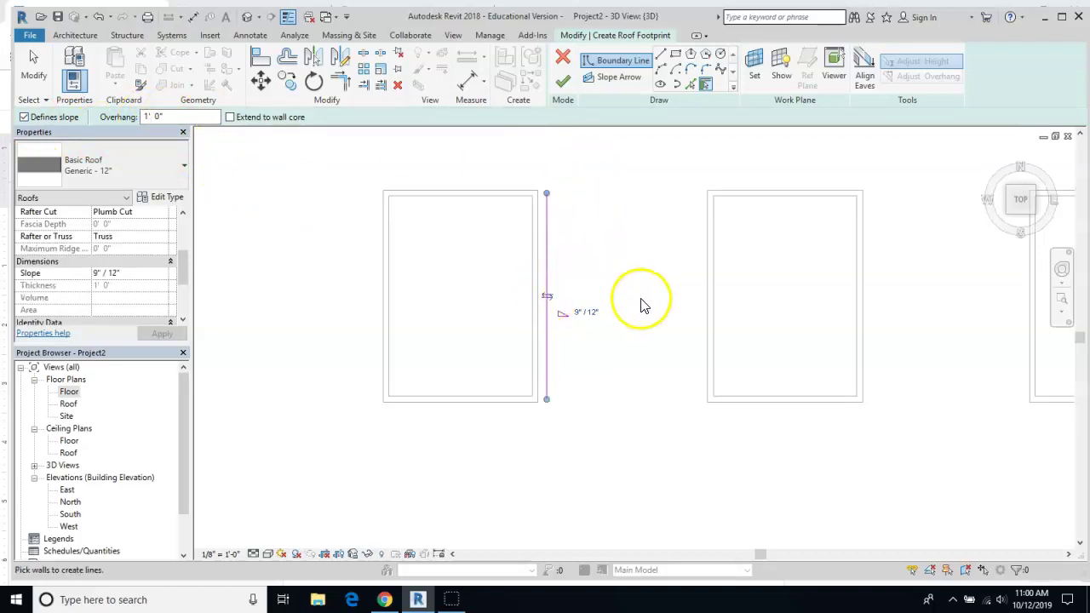
left_click(549, 300)
left_click(530, 302)
left_click(547, 302)
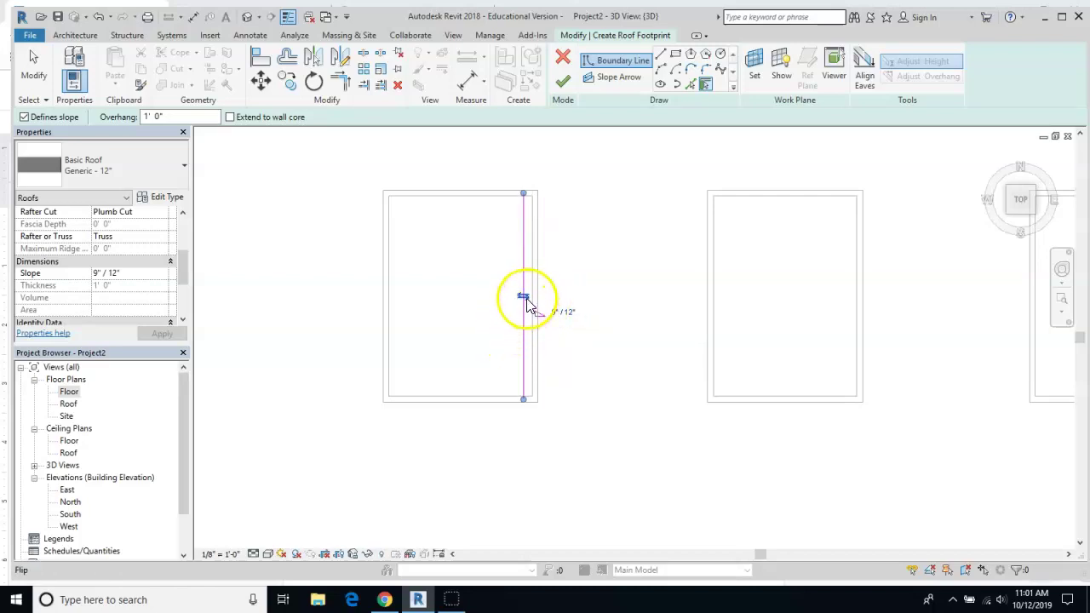
left_click(525, 301)
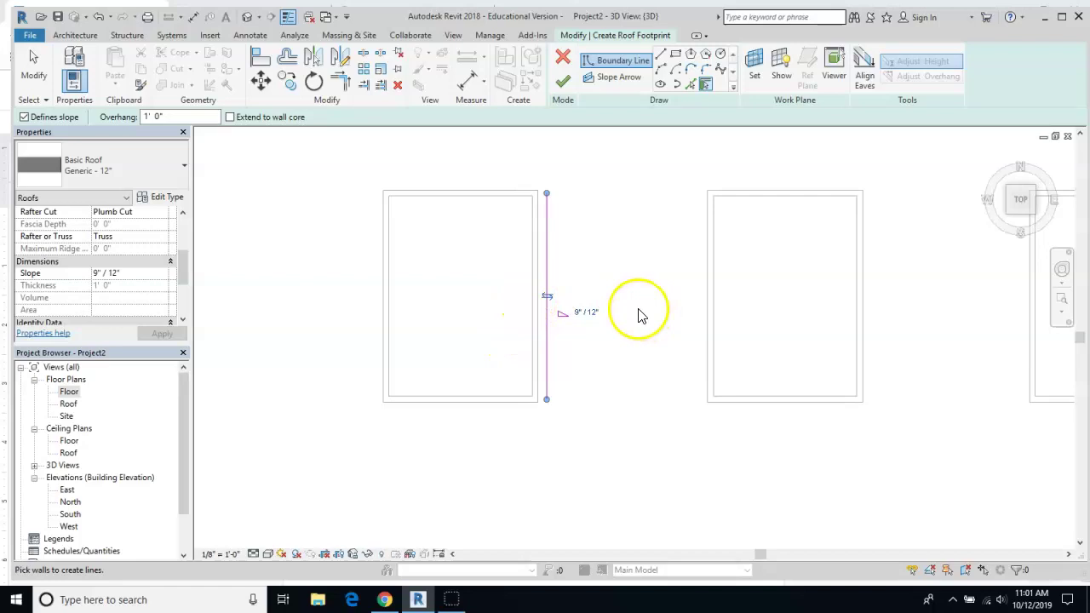
Add the top, left and bottom walls as non-sloping edges and finish the 9"/12" roof
left_click(23, 117)
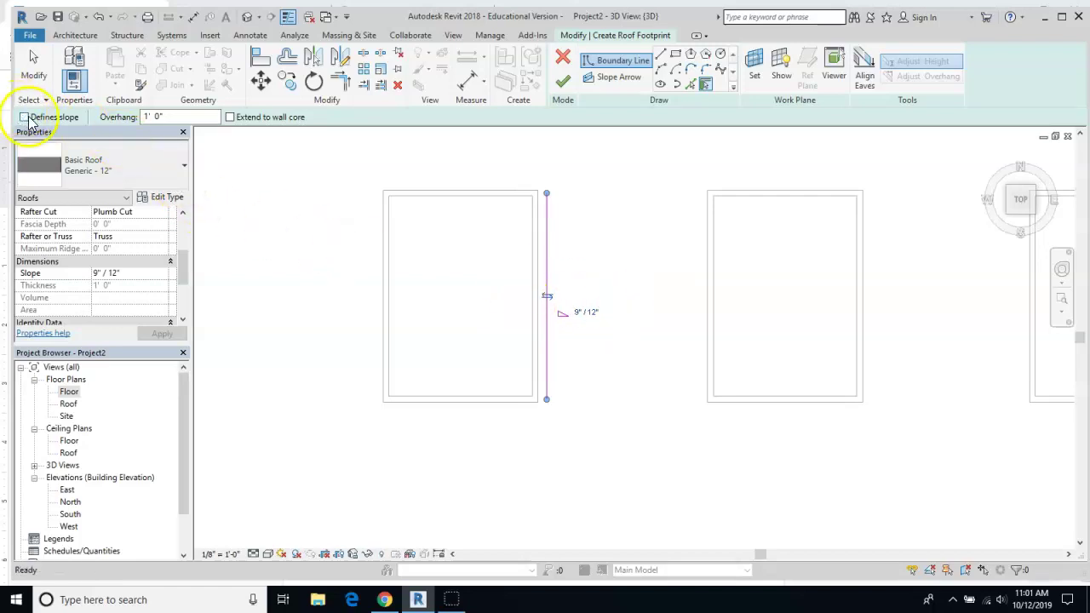
left_click(468, 195)
left_click(385, 236)
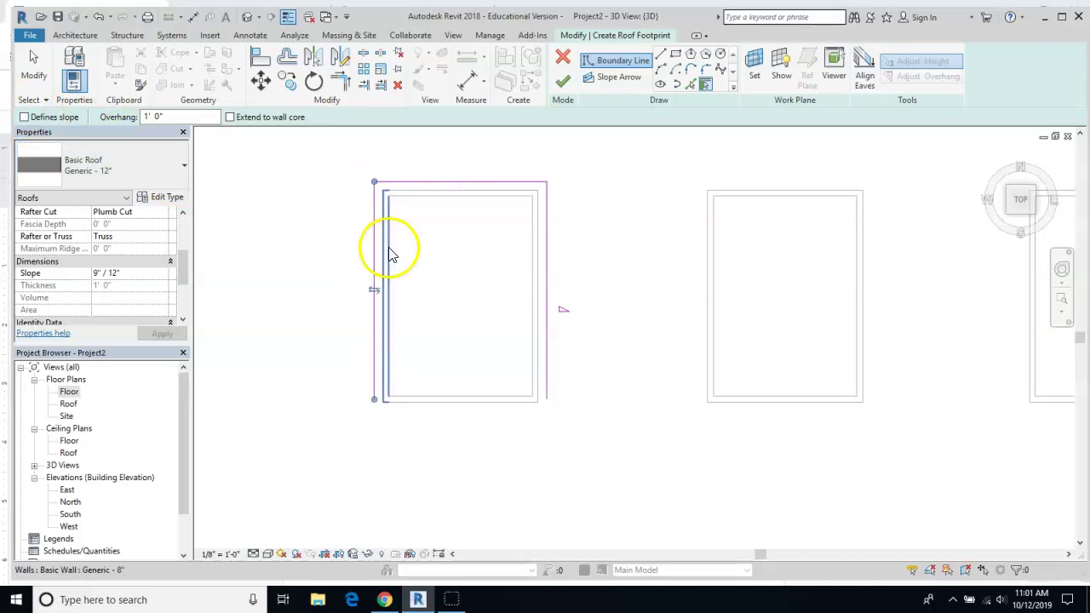
left_click(473, 404)
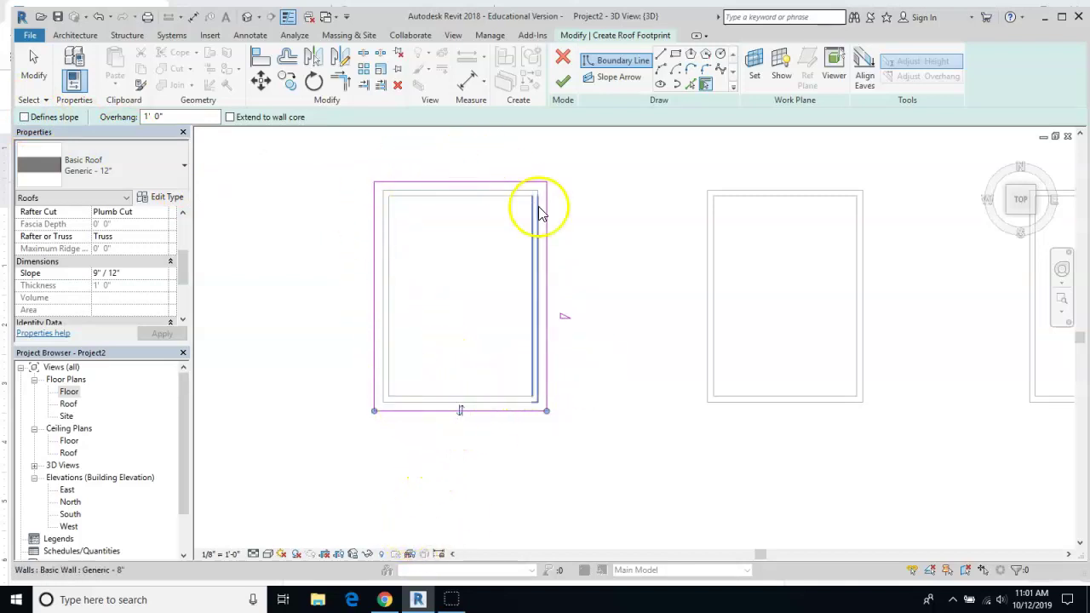
left_click(564, 80)
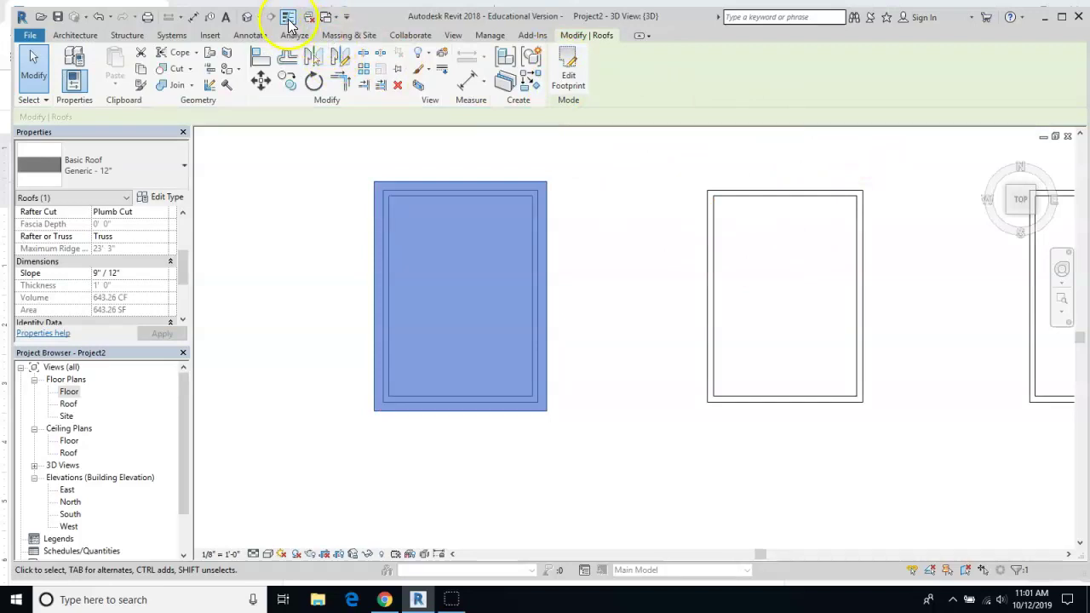
Inspect the roof above the unattached walls from Home, corner and Front views, then select the back wall
key("Escape")
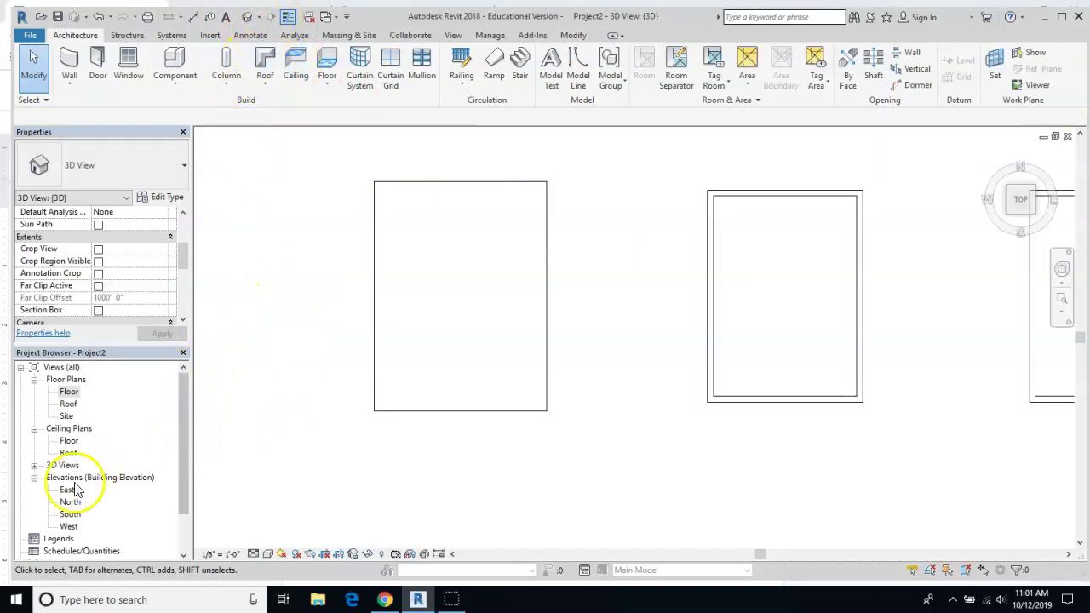
left_click(34, 465)
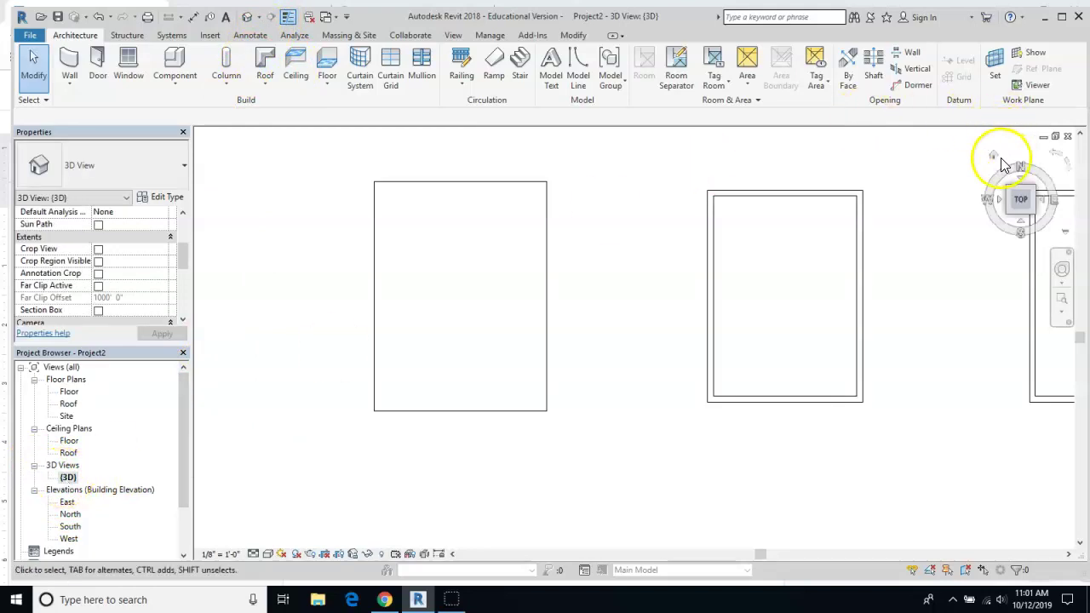
left_click(994, 158)
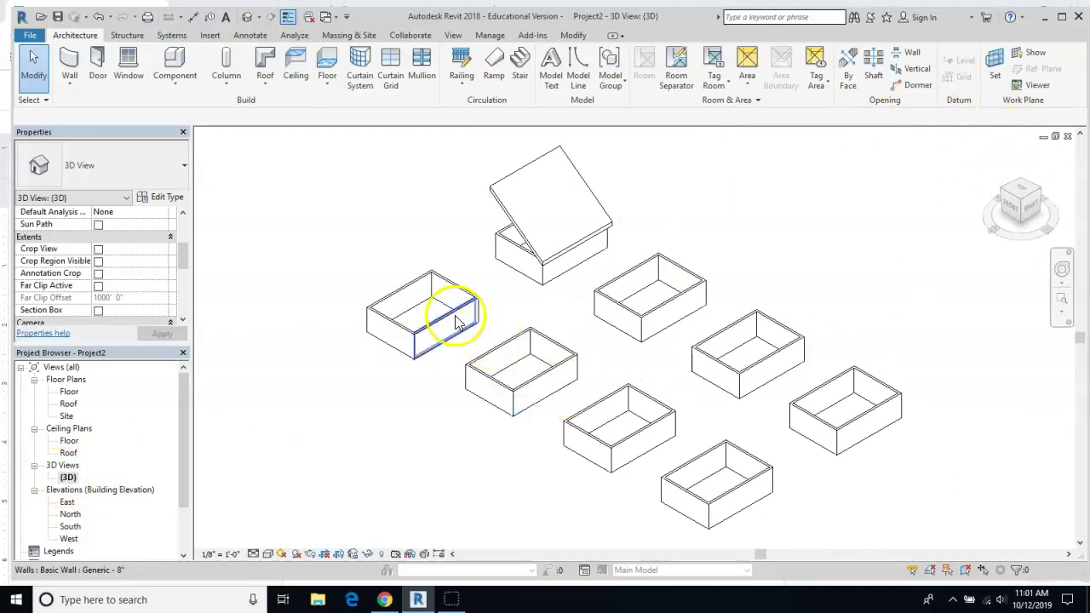
middle_click_drag(541, 285, 557, 332)
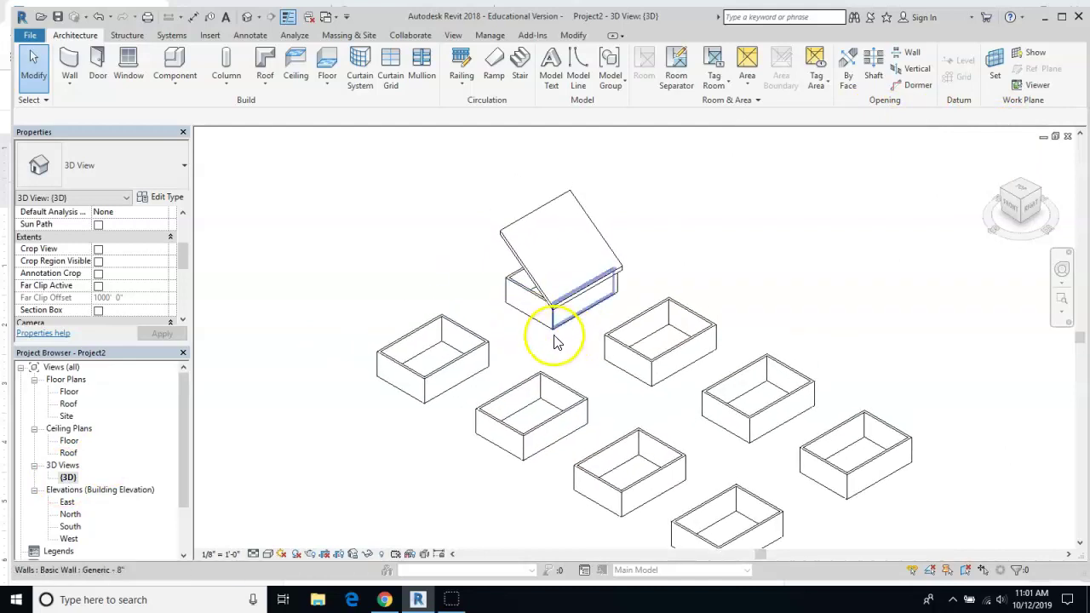
left_click(1005, 202)
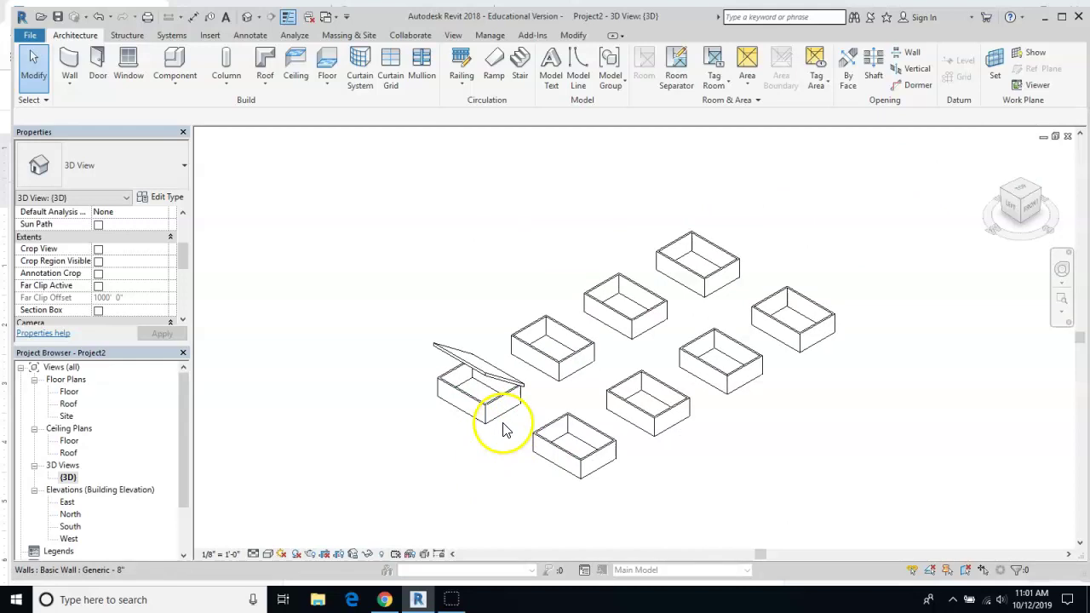
left_click(1032, 214)
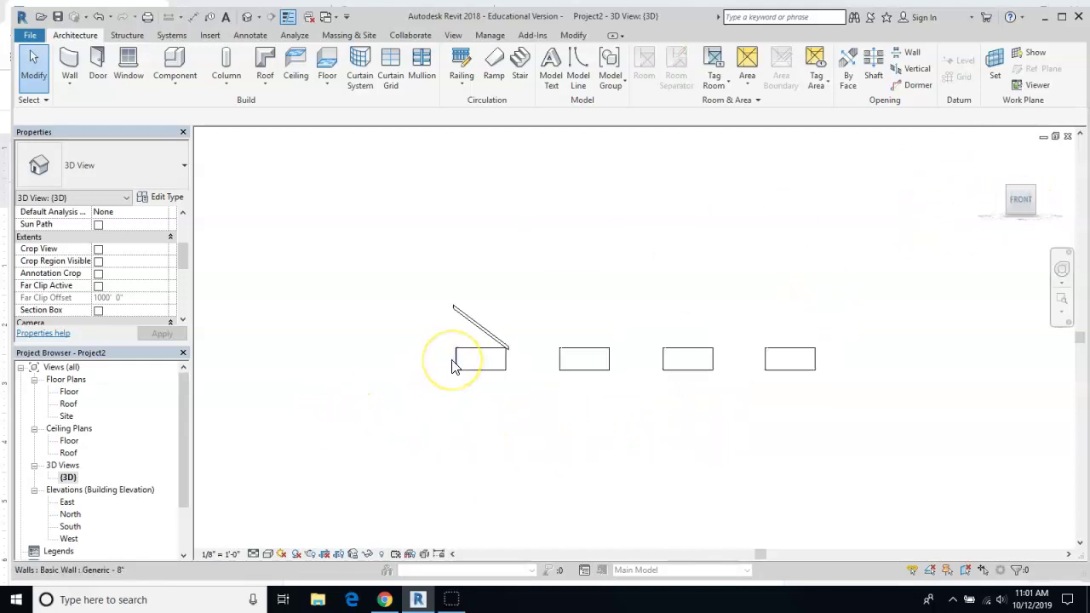
left_click(1002, 184)
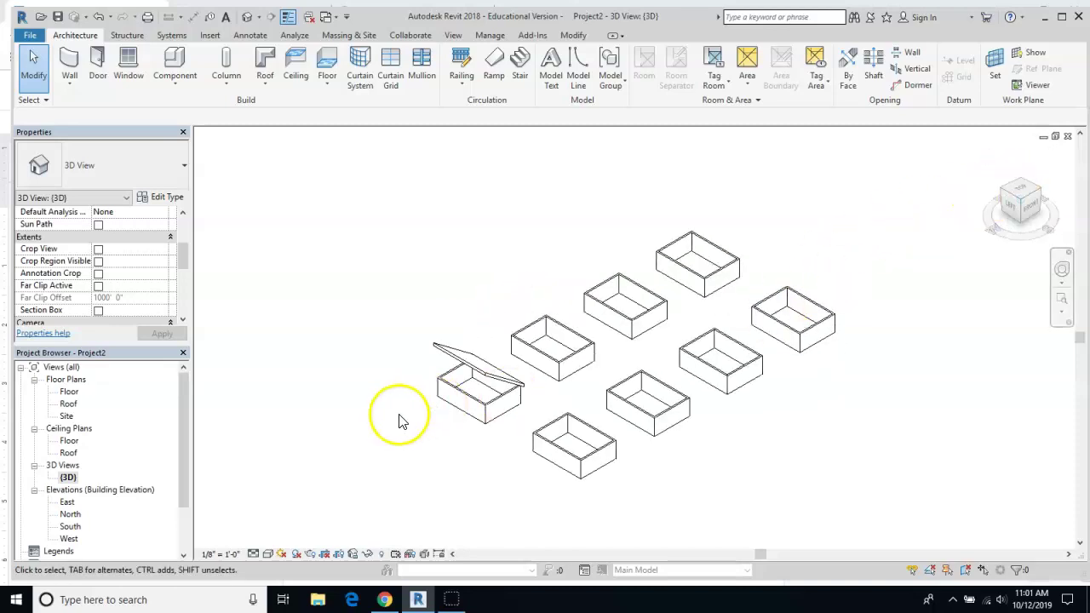
scroll(481, 405, "up", 5)
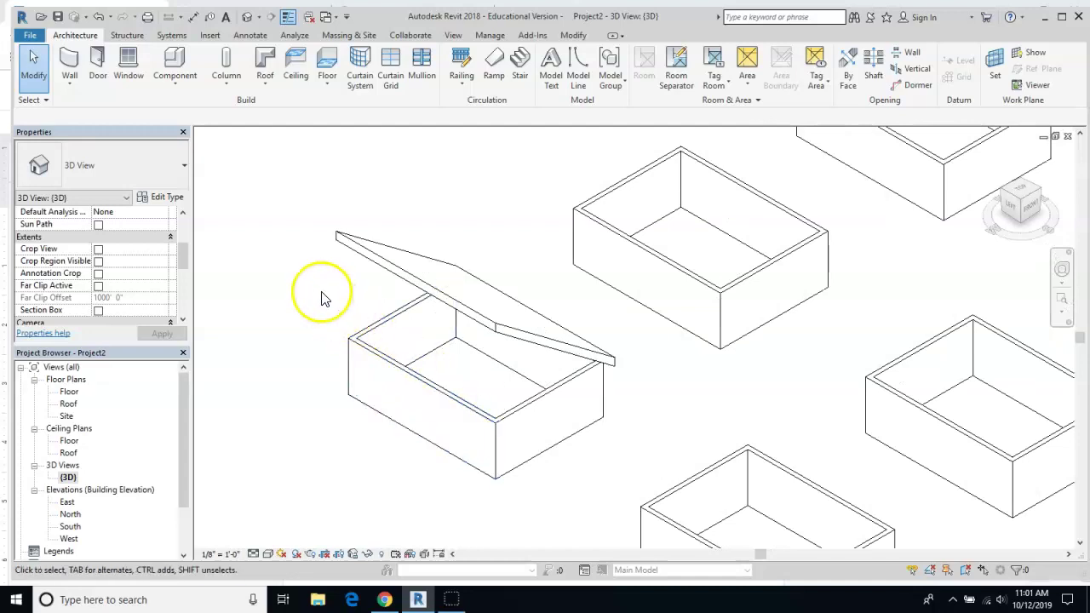
scroll(322, 298, "up", 1)
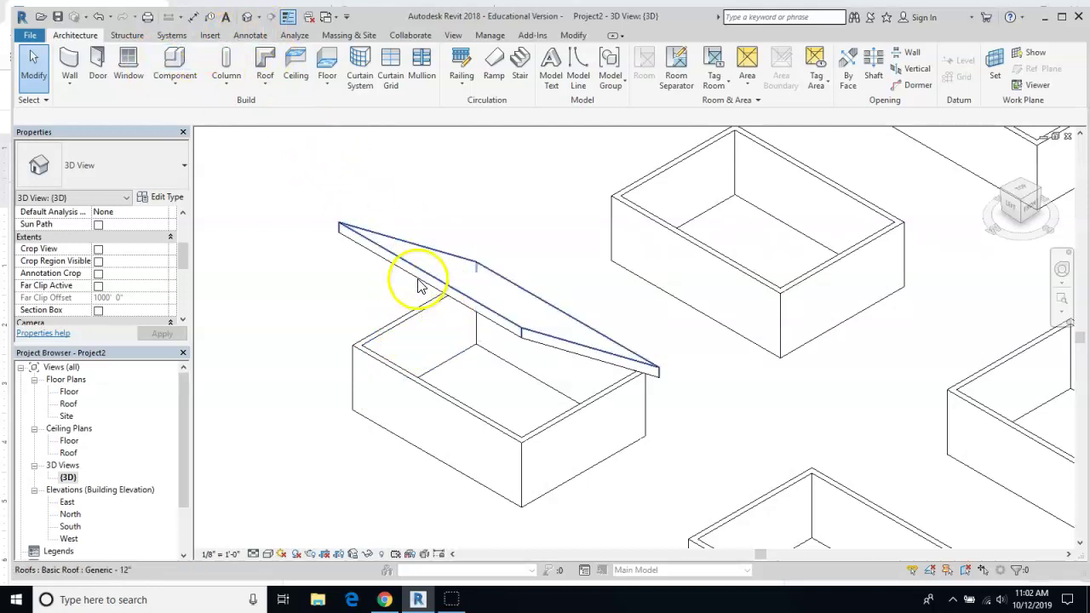
left_click(401, 329)
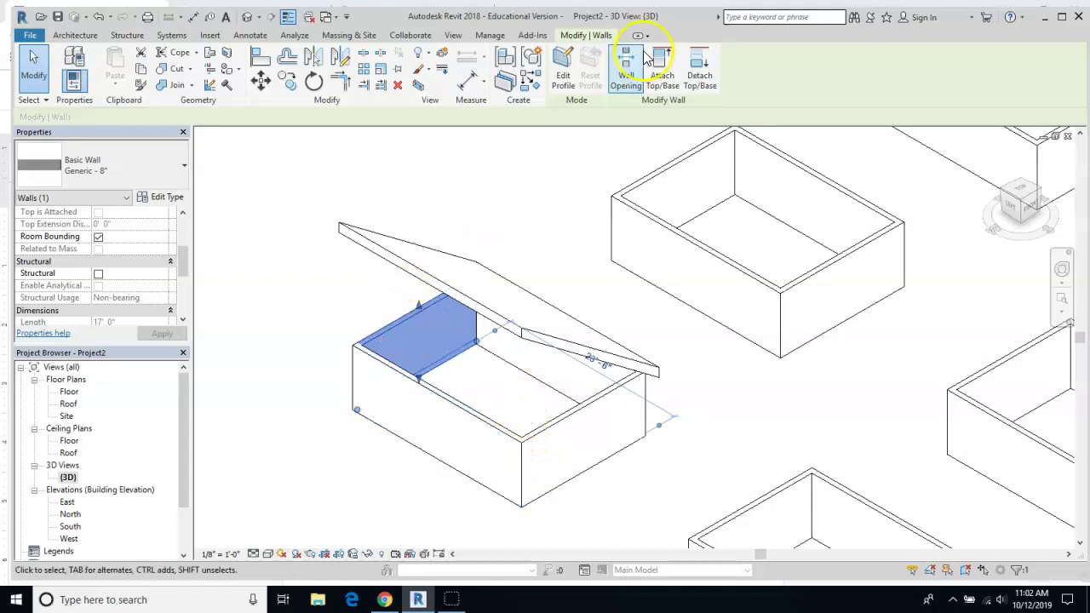
Attach the end wall, front wall and short side wall tops to the sloped roof
left_click(660, 75)
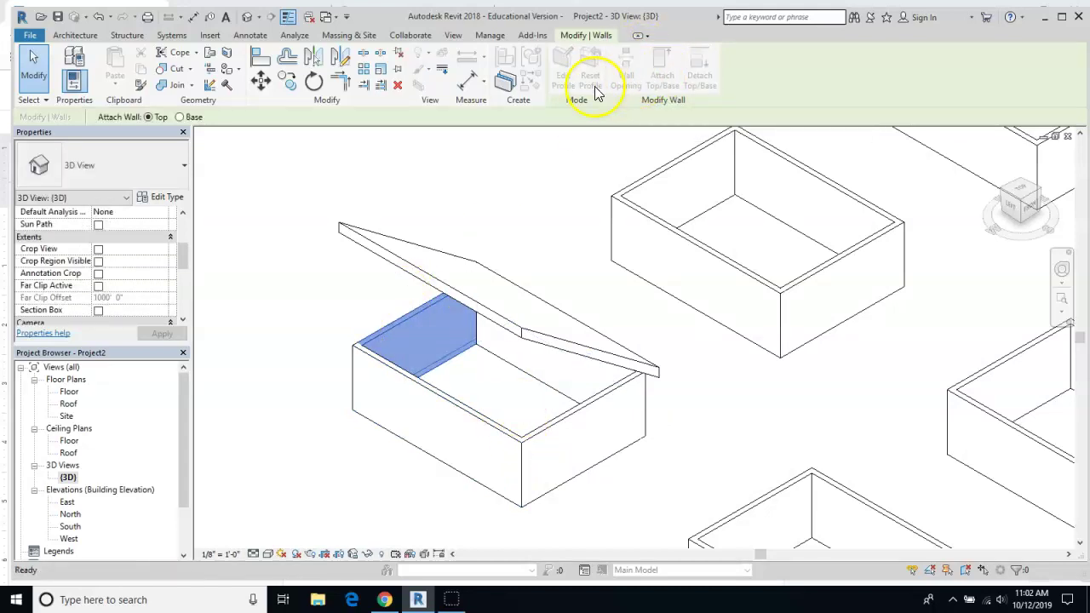
left_click(384, 275)
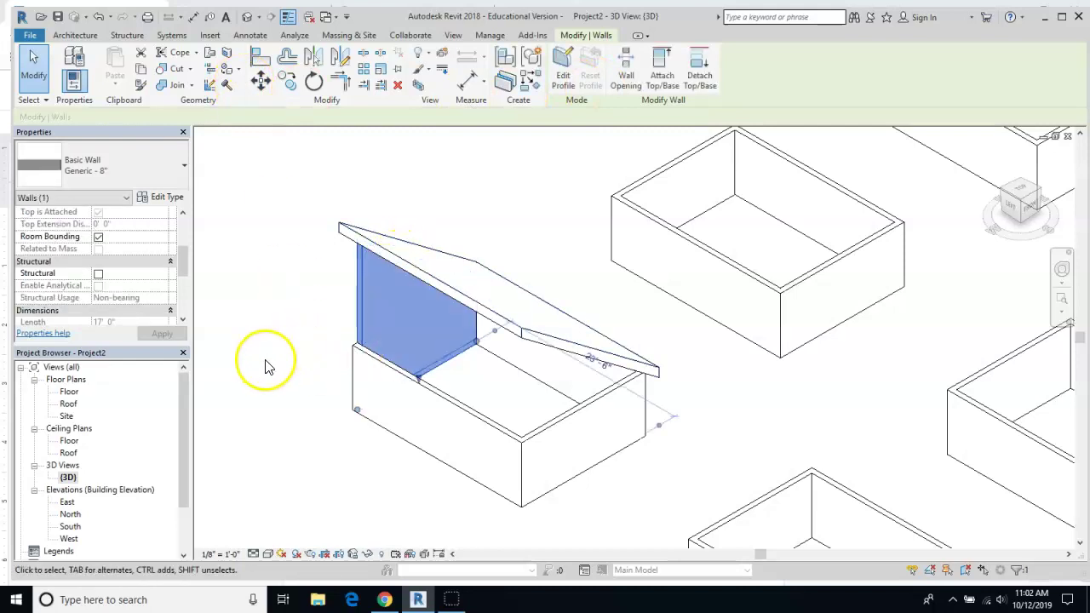
left_click(457, 409)
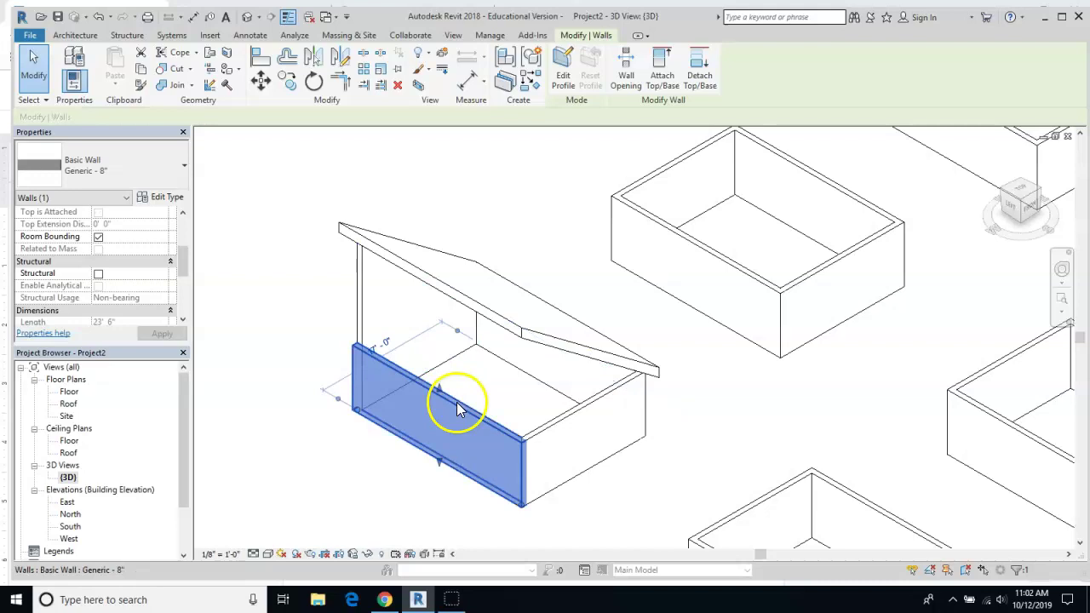
left_click(662, 76)
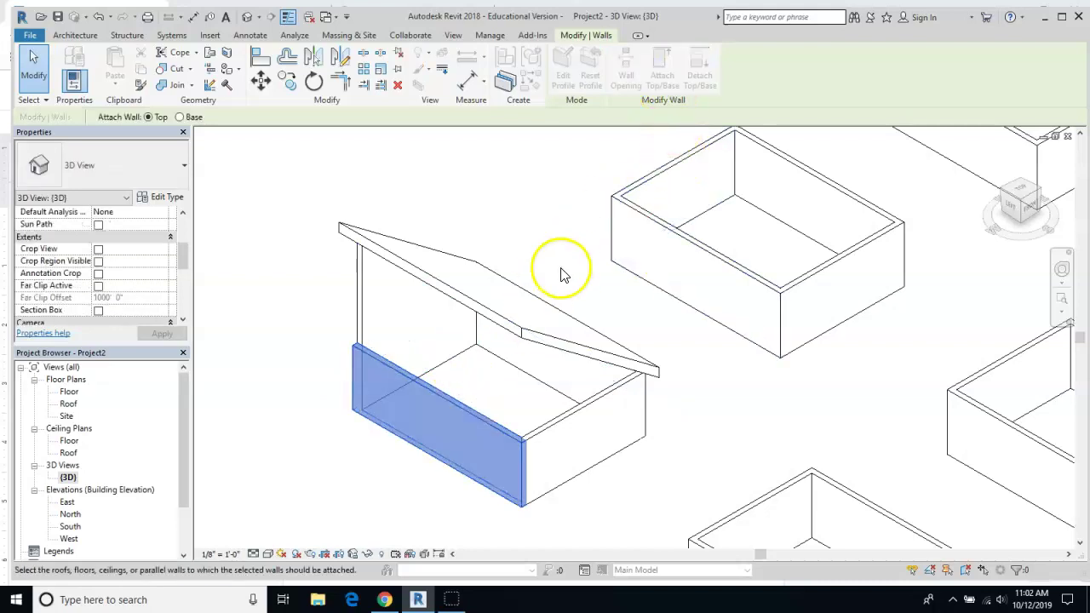
left_click(513, 334)
left_click(555, 426)
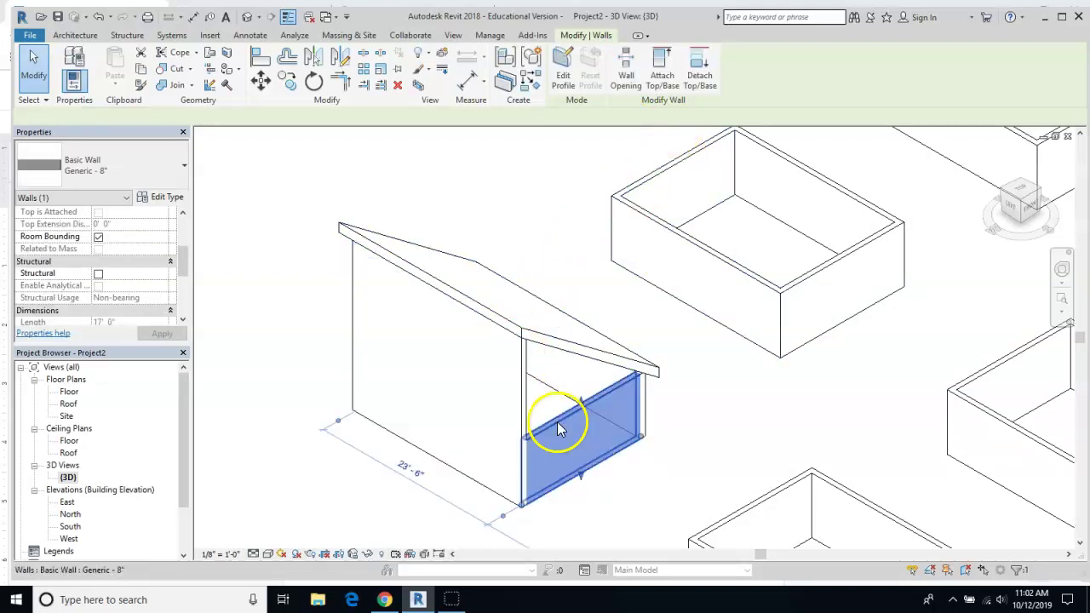
left_click(662, 68)
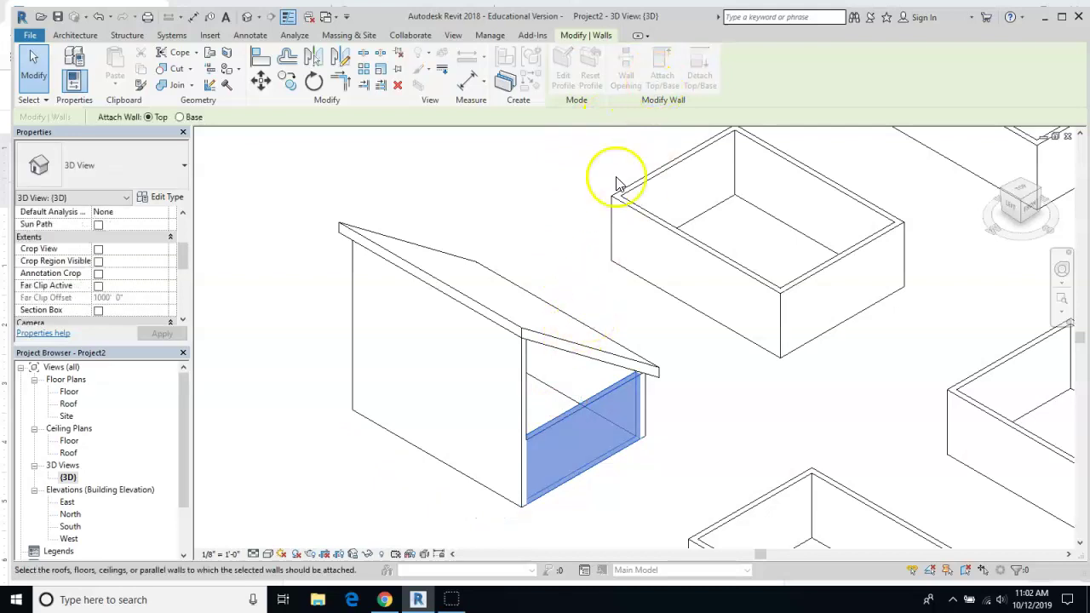
left_click(542, 339)
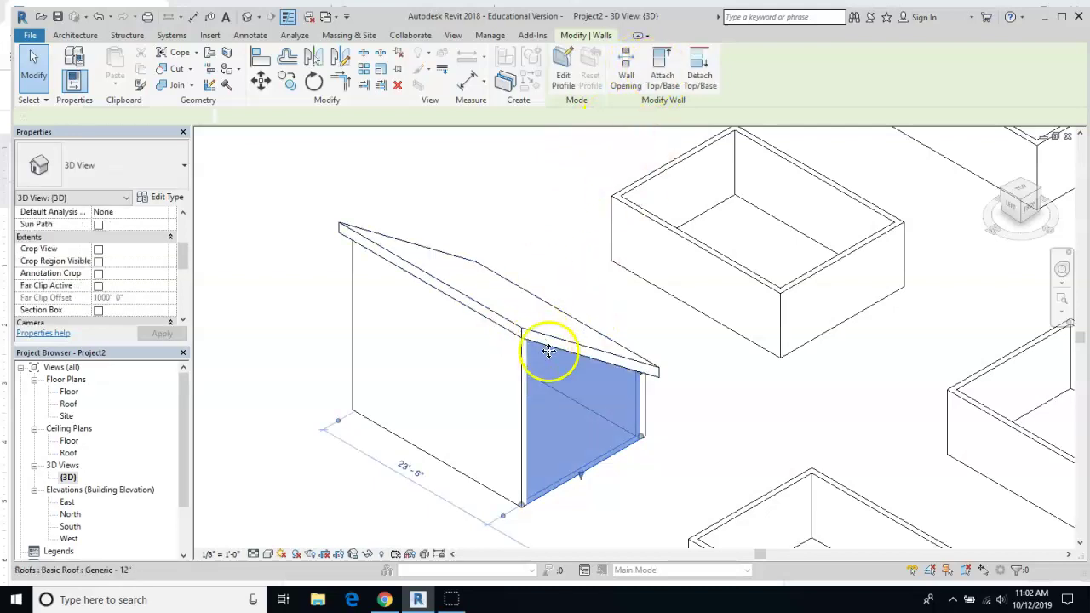
left_click(695, 393)
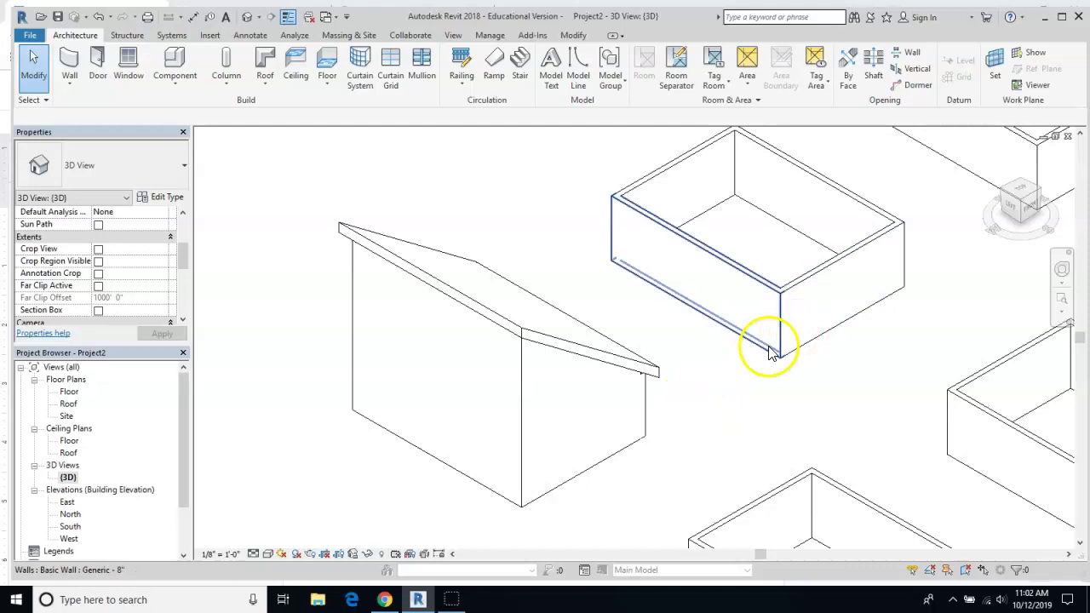
left_click(1003, 198)
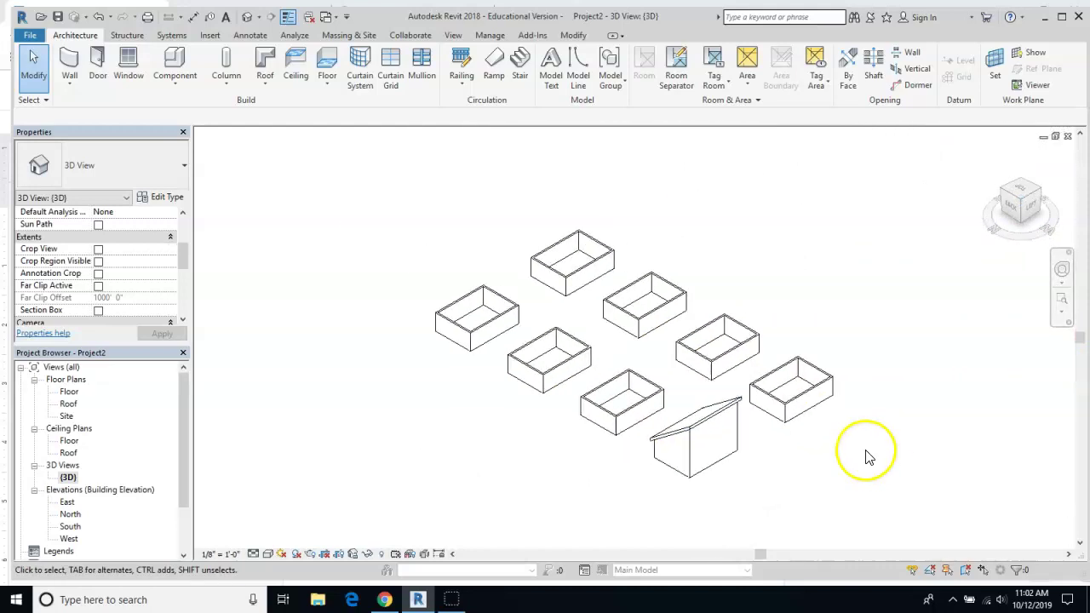
left_click(1014, 207)
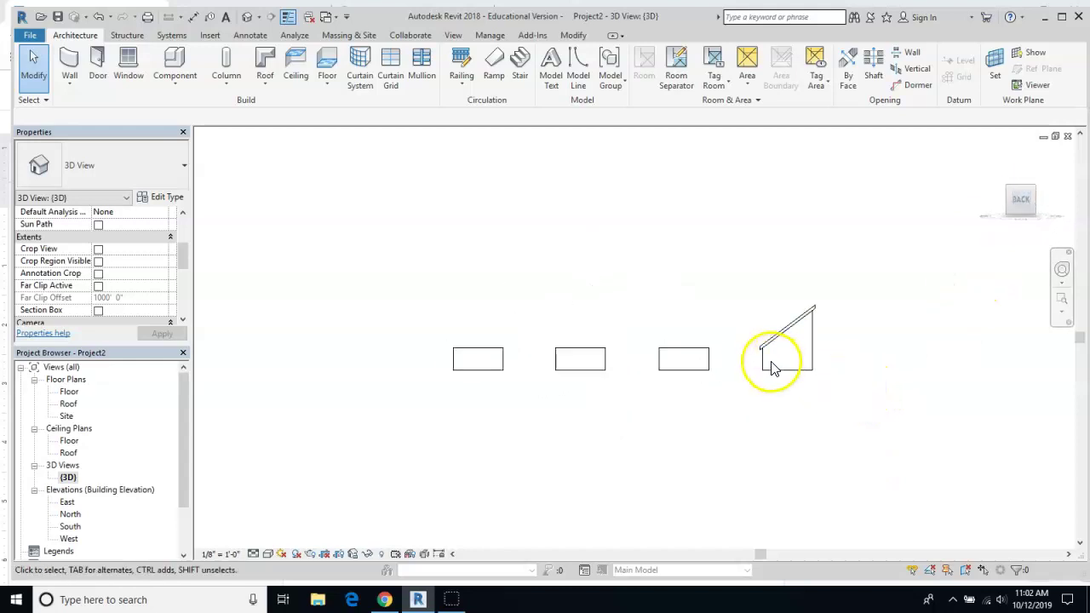
scroll(754, 360, "down", 2)
scroll(764, 362, "up", 4)
scroll(764, 362, "up", 5)
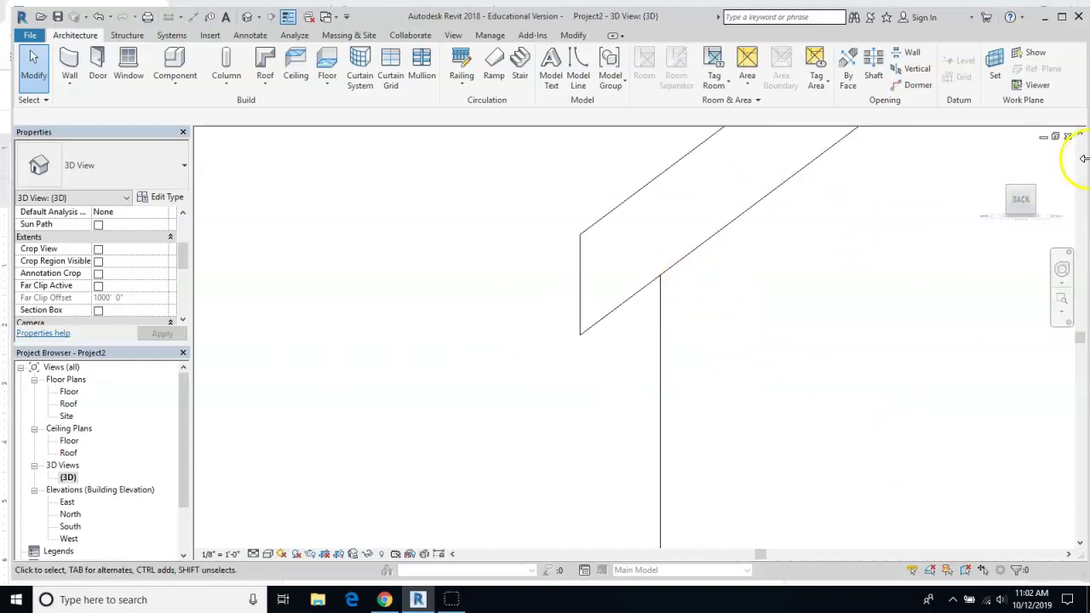
left_click(1045, 204)
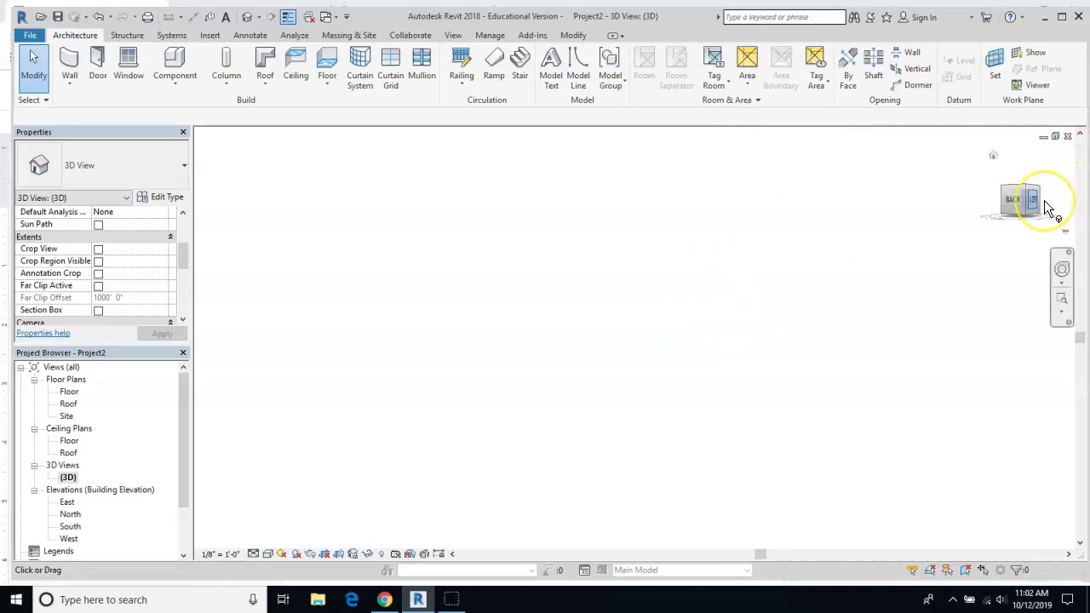
left_click(1044, 201)
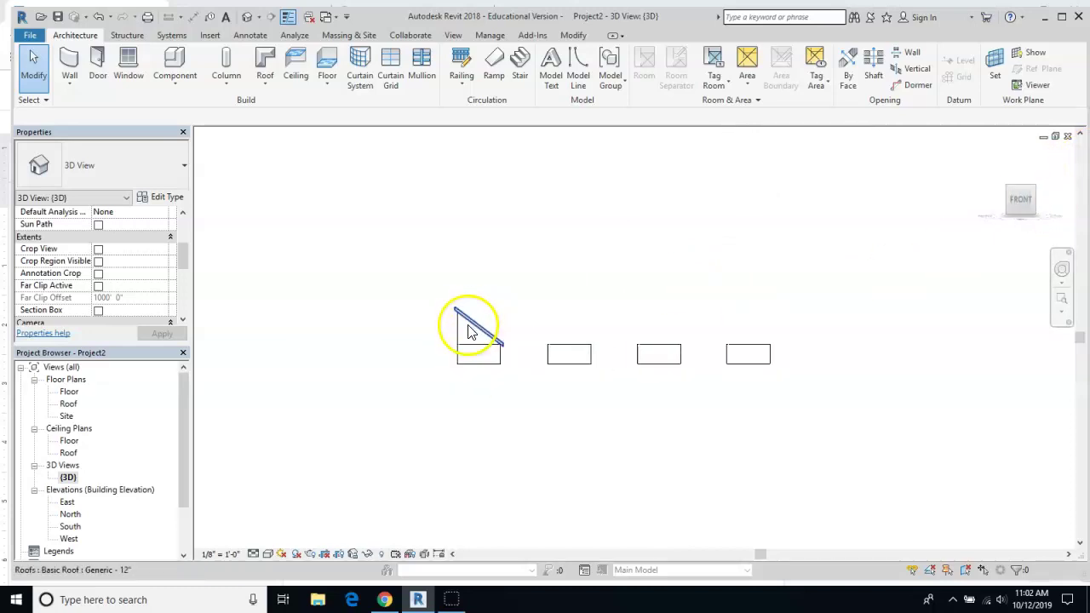
scroll(511, 353, "up", 5)
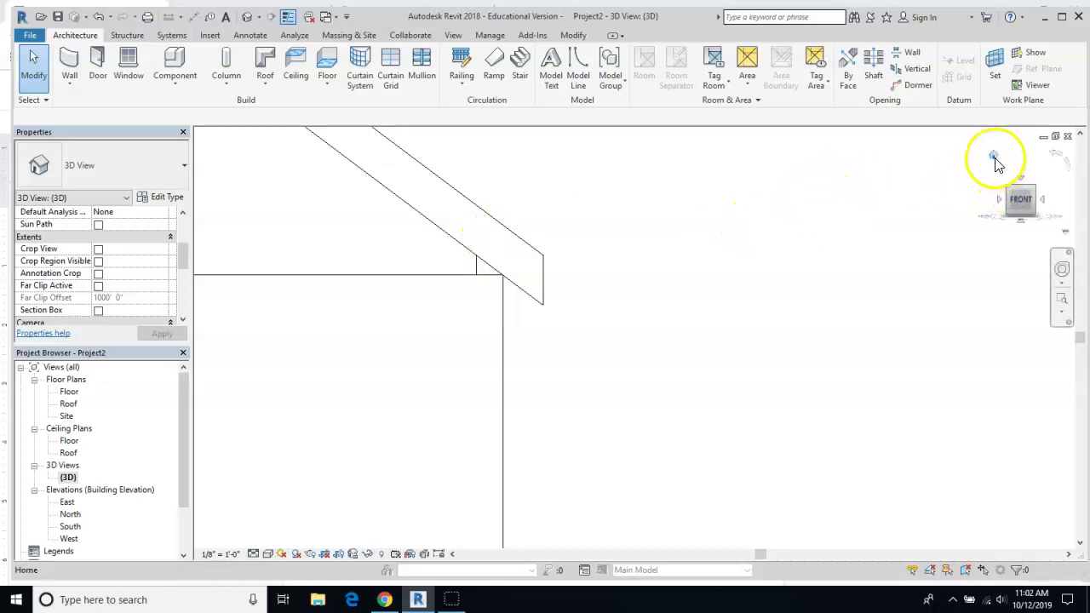
left_click(995, 158)
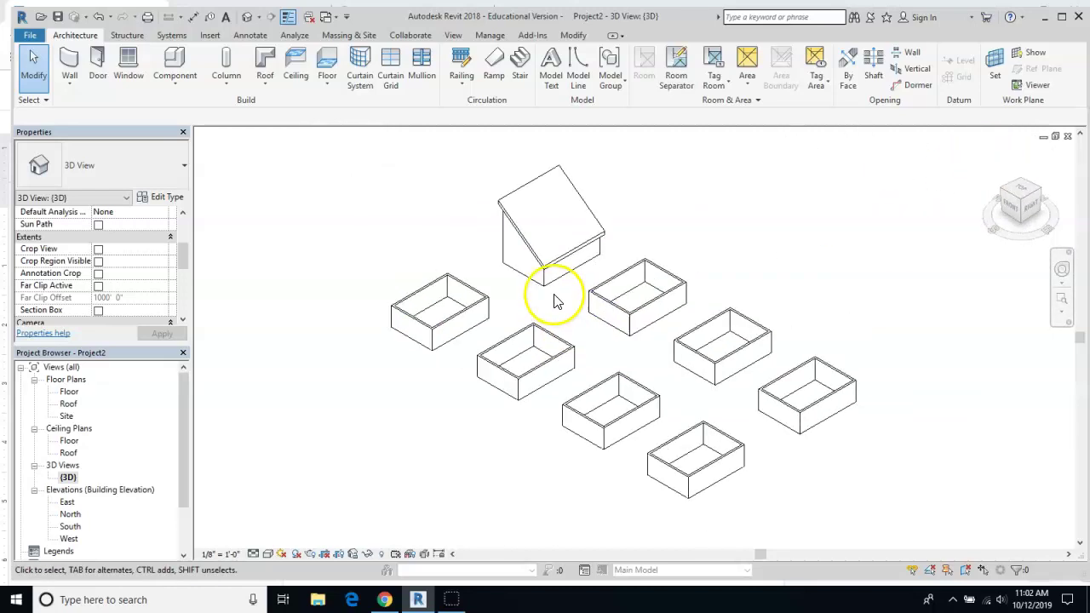
scroll(555, 264, "up", 4)
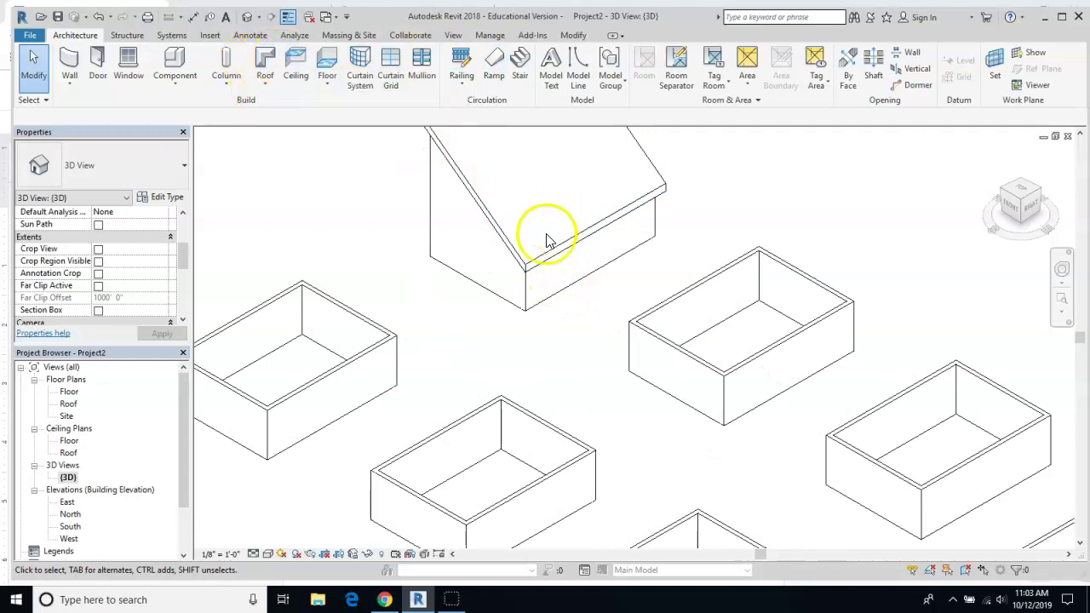
Attach the top of the short wall under the roof's low edge to the roof
left_click(538, 304)
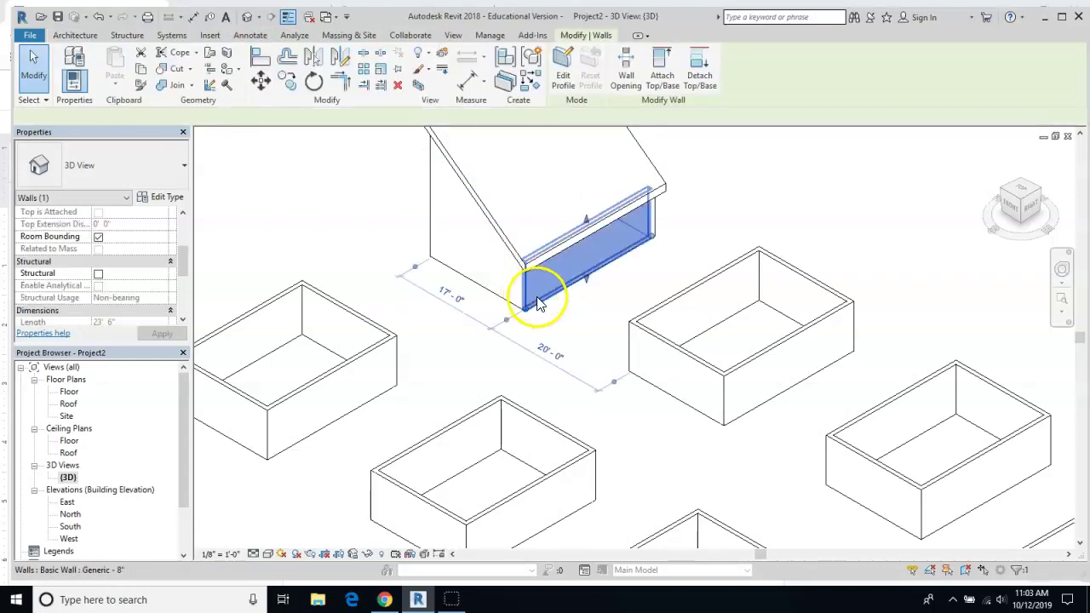
left_click(662, 75)
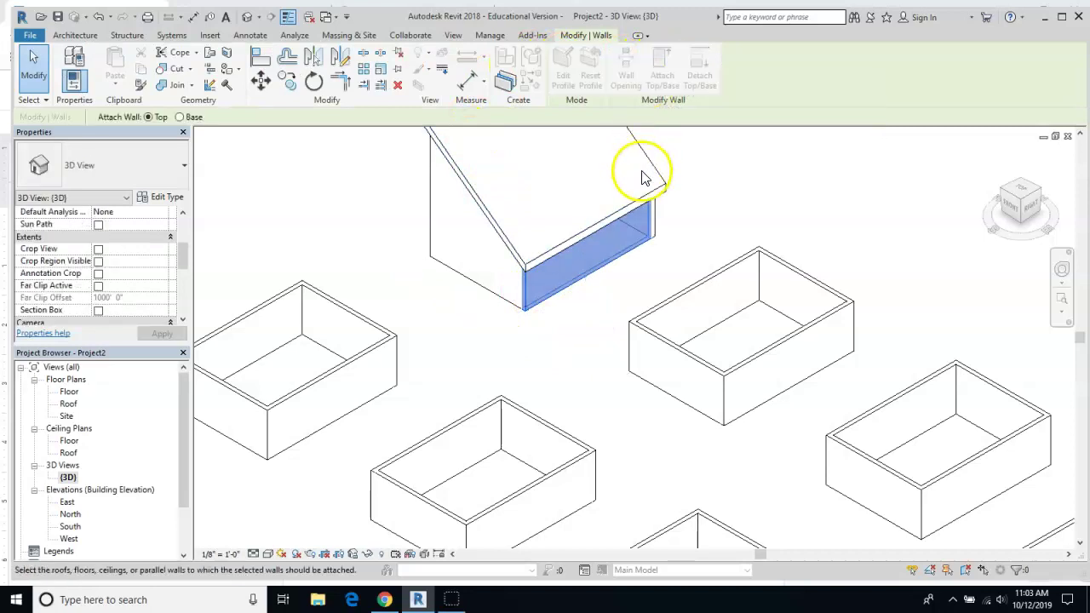
left_click(652, 194)
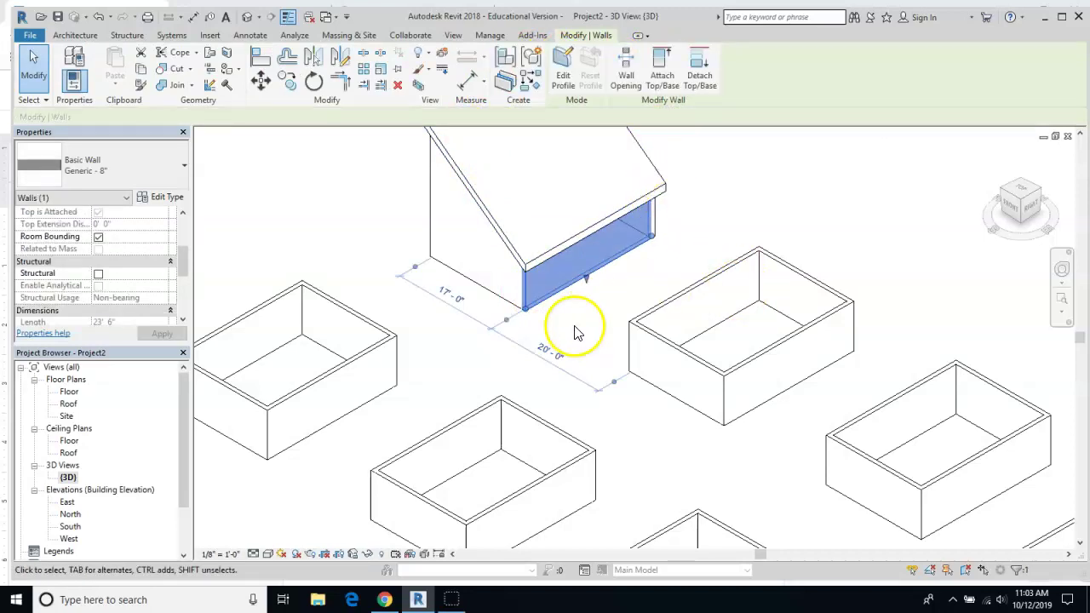
left_click(1002, 282)
Check the attached walls from the Front view, then return to the Home view
left_click(1014, 209)
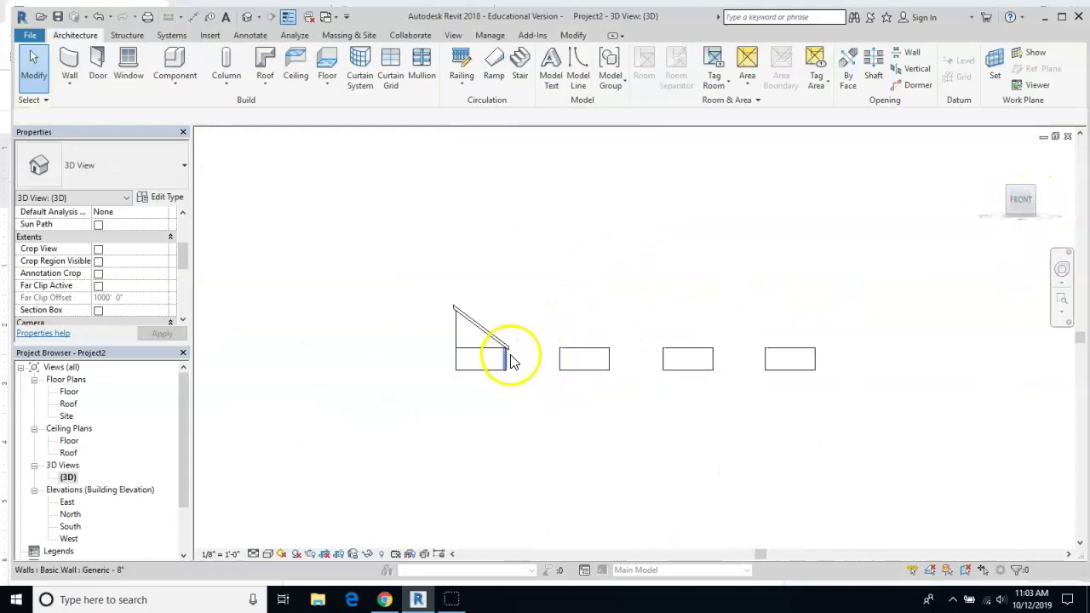
scroll(490, 357, "up", 5)
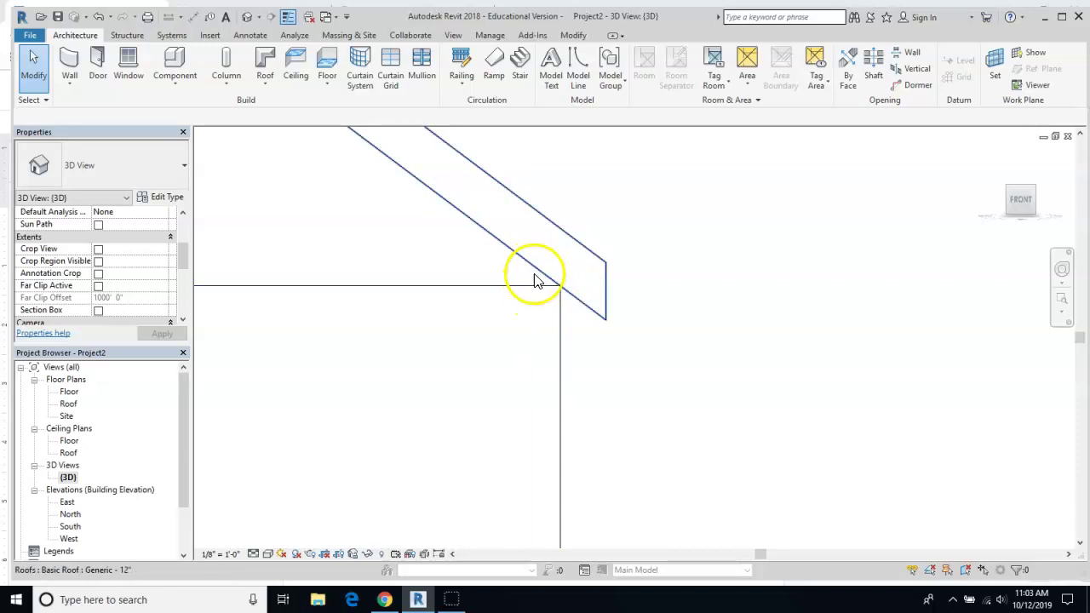
scroll(811, 227, "down", 3)
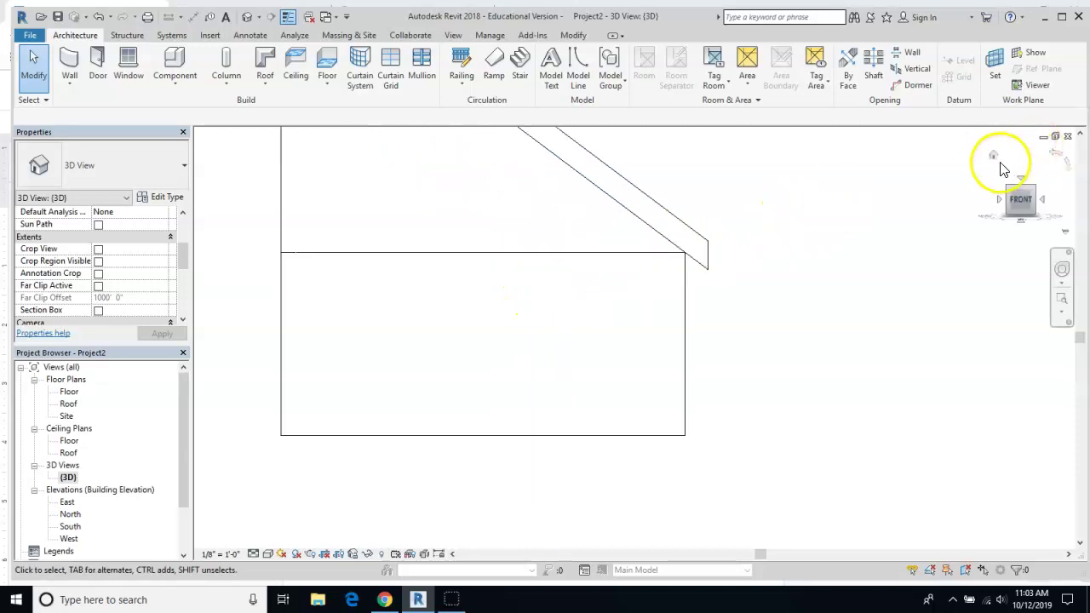
left_click(993, 156)
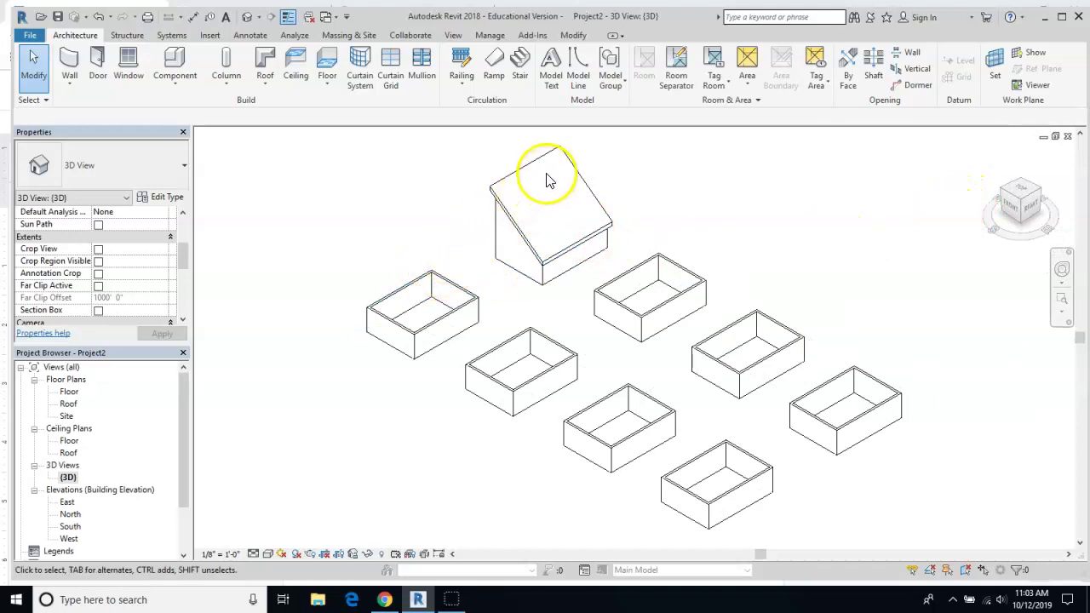
Change the shed roof's slope from 9"/12" to 4"/12" in Properties and apply it
left_click(519, 167)
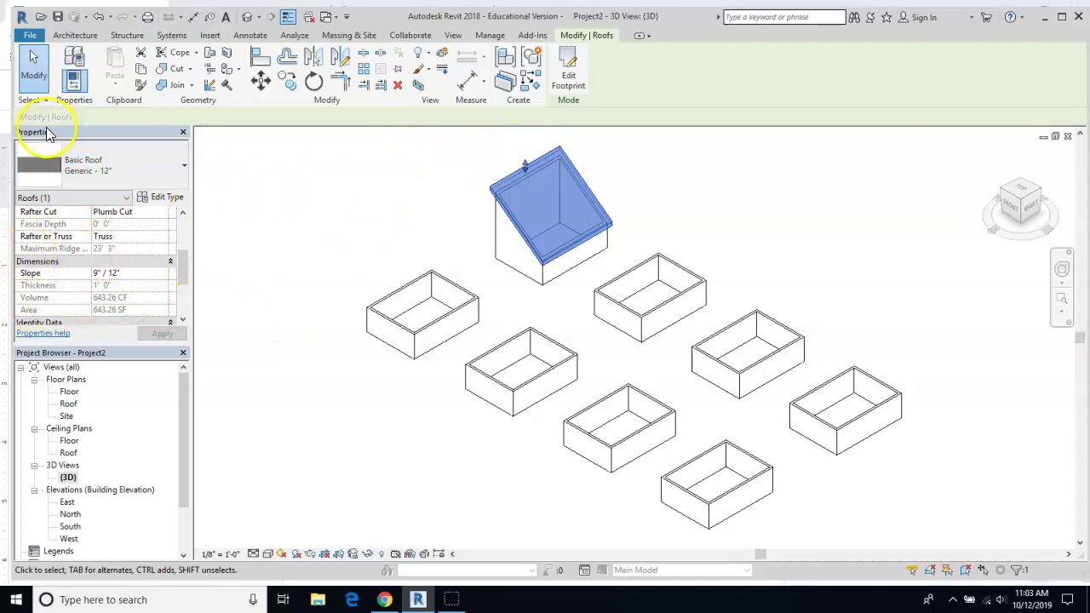
left_click(97, 274)
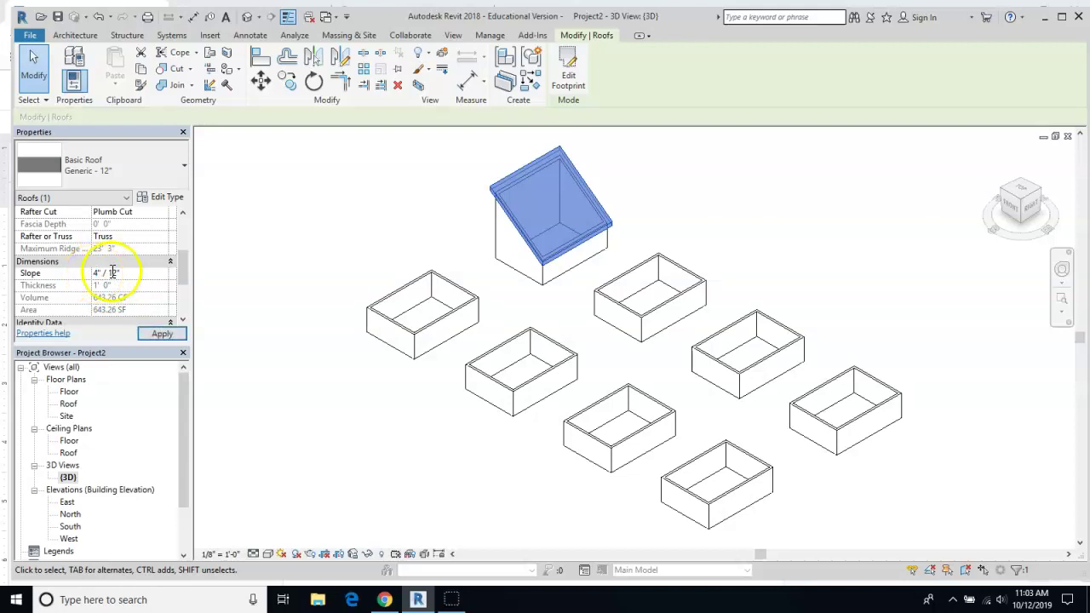
left_click(174, 335)
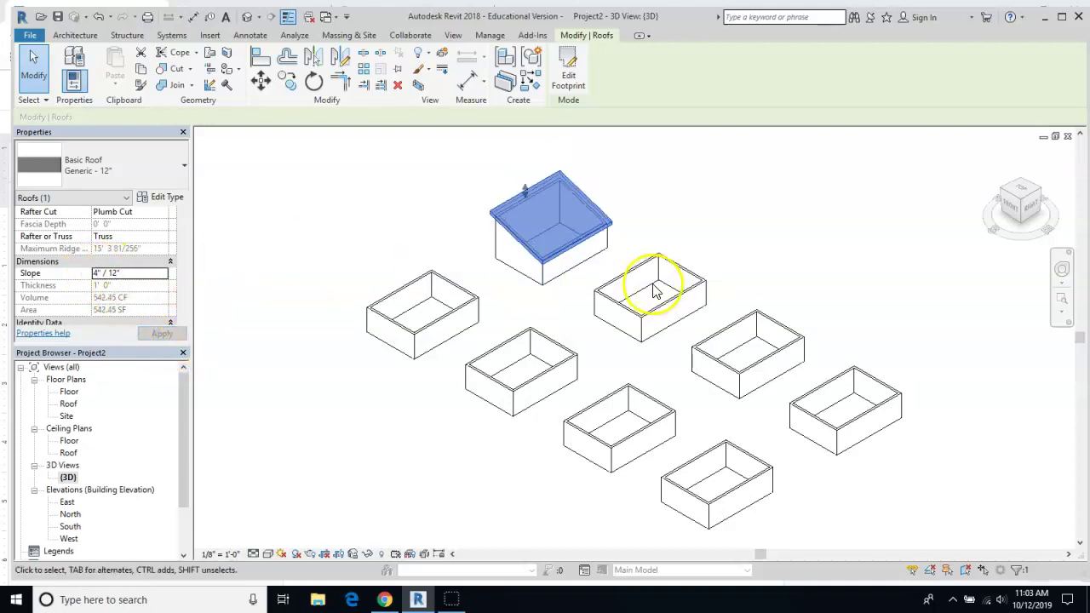
left_click(472, 235)
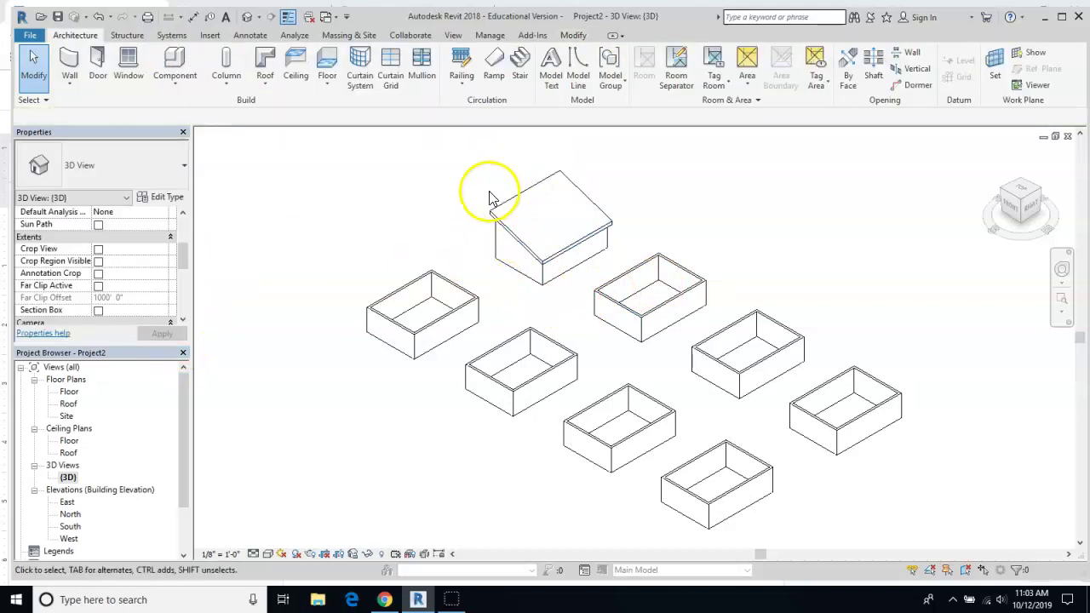
left_click(1007, 205)
scroll(450, 344, "up", 6)
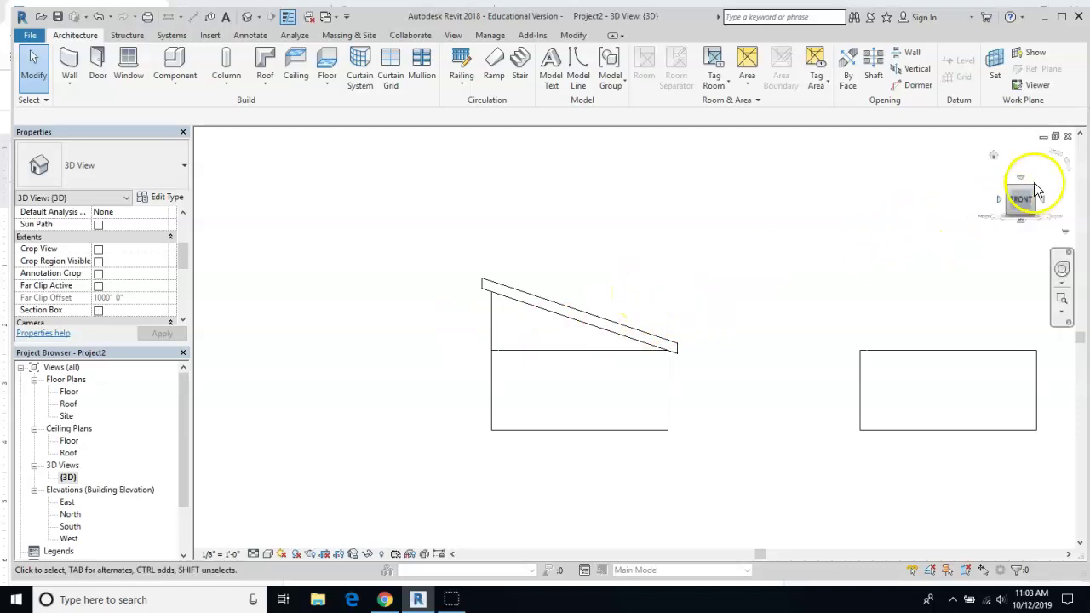
left_click(973, 174)
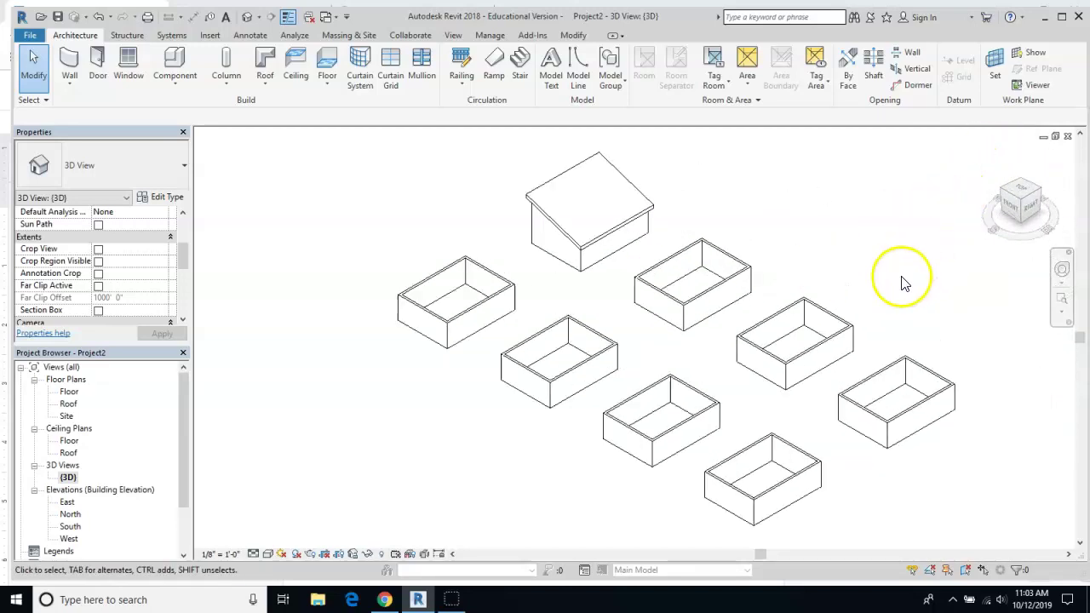